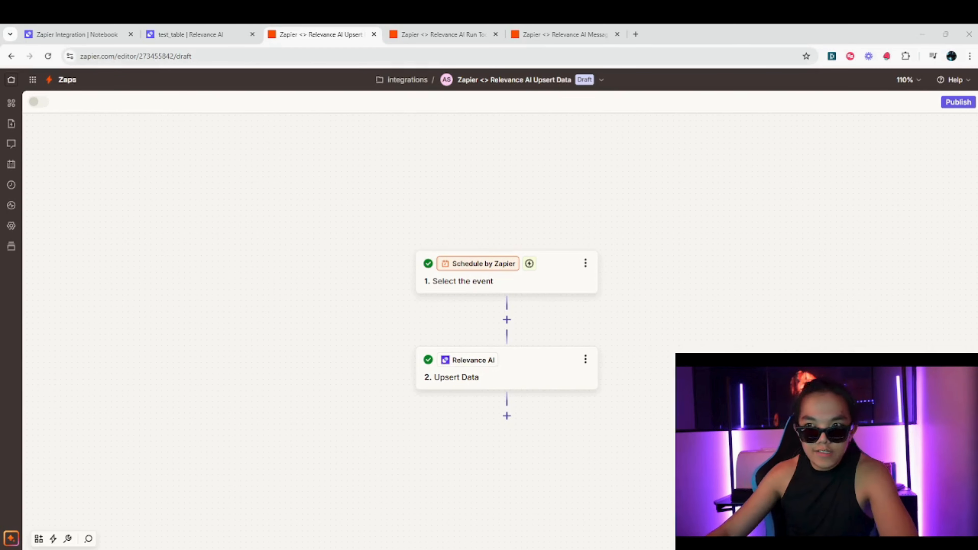
Review the schedule trigger's setup, configuration and test record, along with the setup of the Upsert Data action
left_click_drag(634, 209, 630, 196)
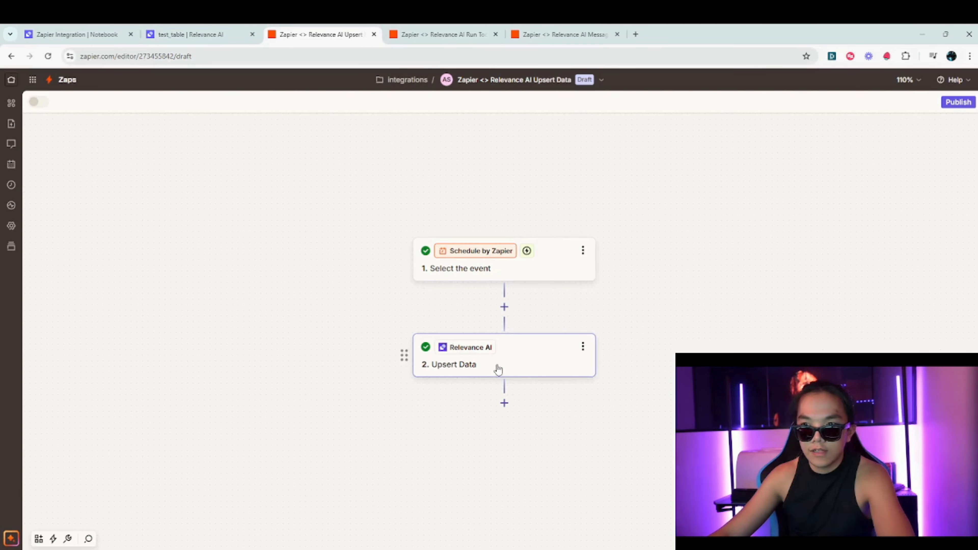
left_click(518, 366)
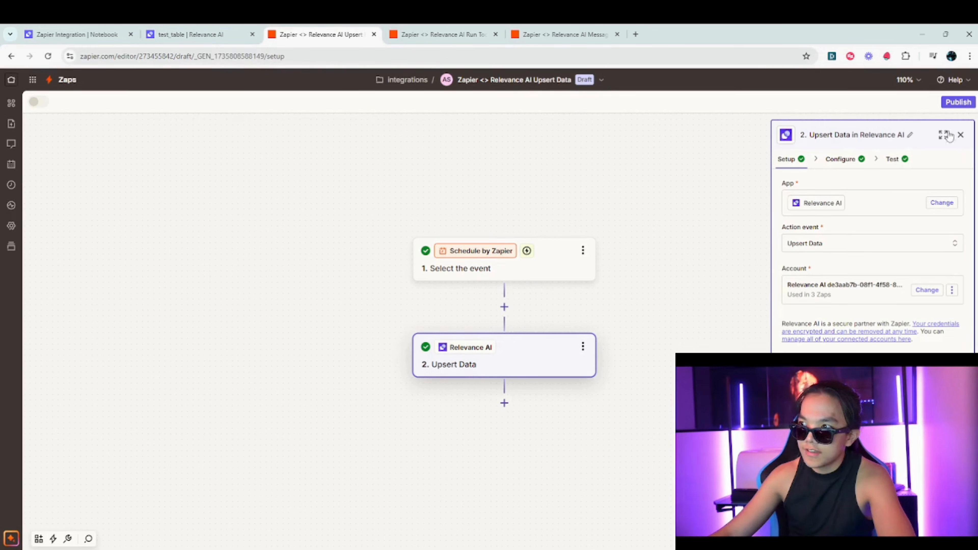
left_click(543, 262)
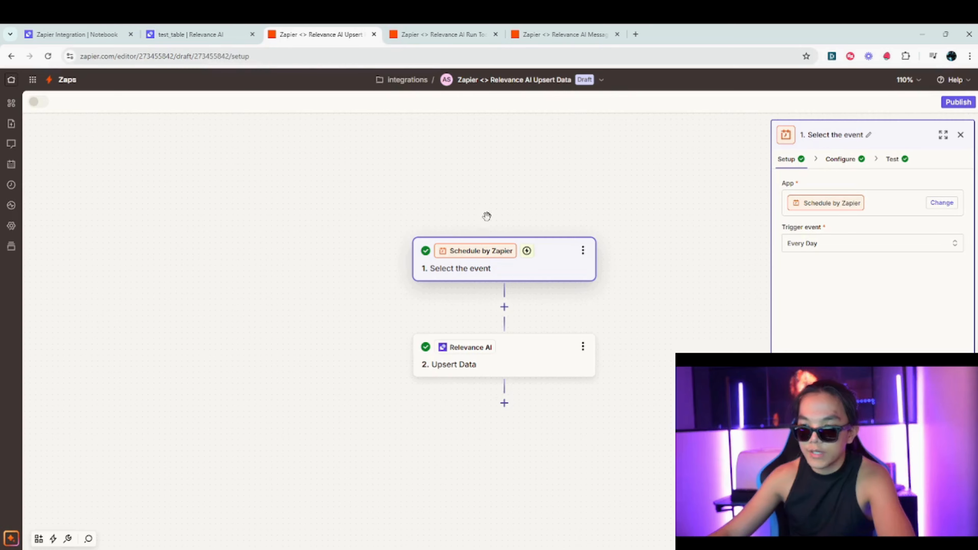
left_click_drag(491, 280, 514, 250)
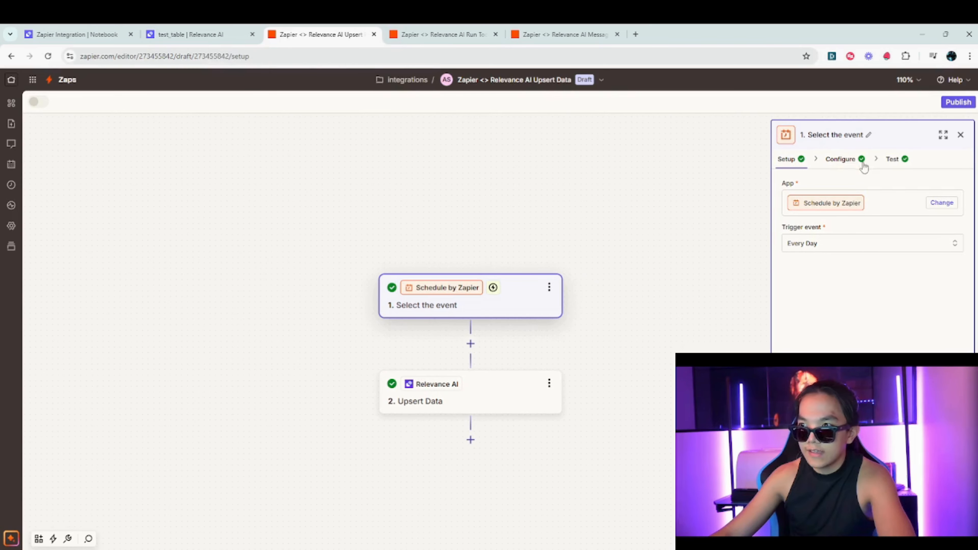
left_click(841, 159)
left_click(891, 159)
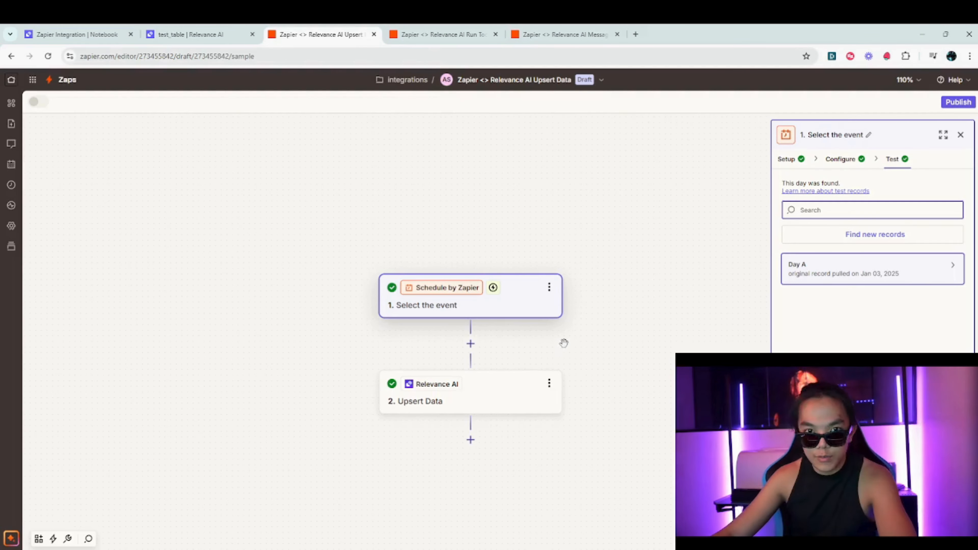
left_click_drag(339, 391, 369, 323)
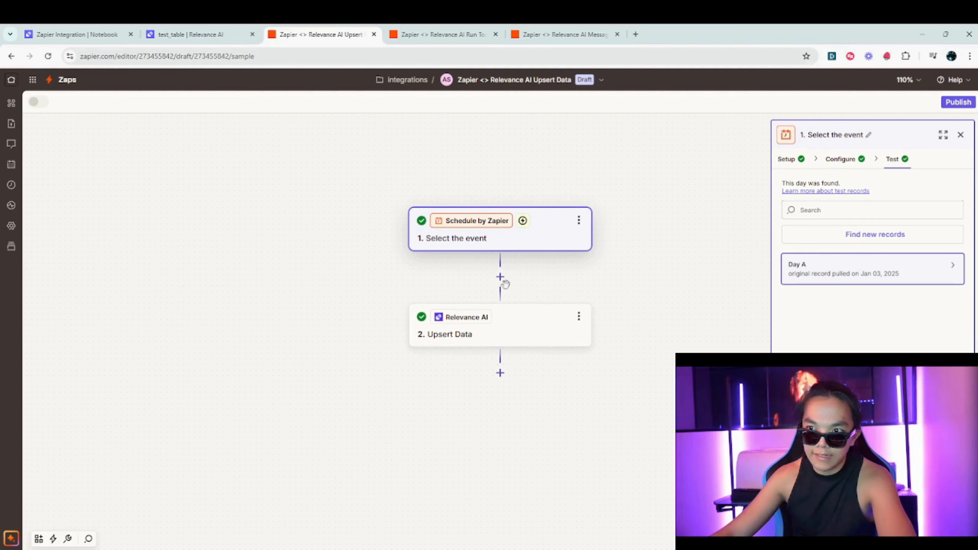
left_click(524, 336)
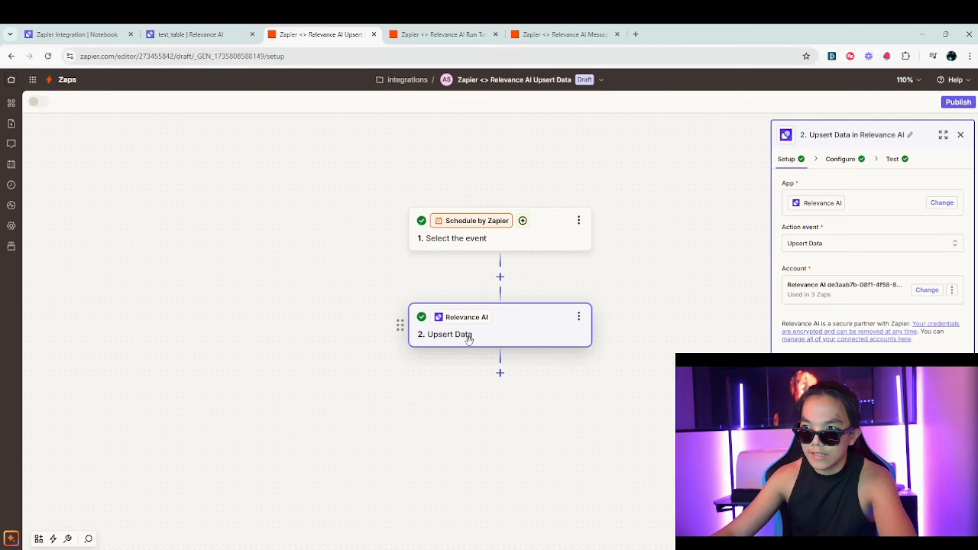
Add a Relevance AI action between the schedule trigger and the Upsert Data action, and browse its available action events
left_click(500, 276)
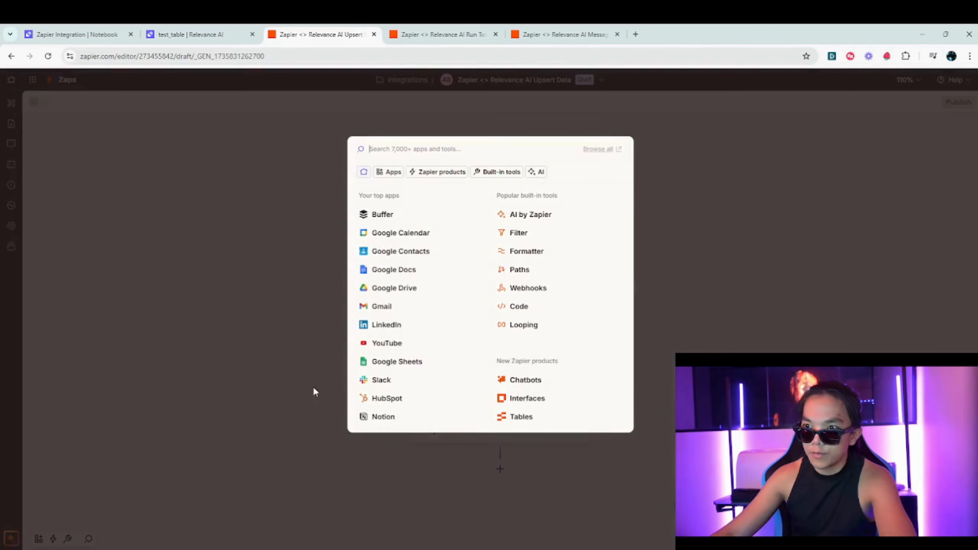
type("rel")
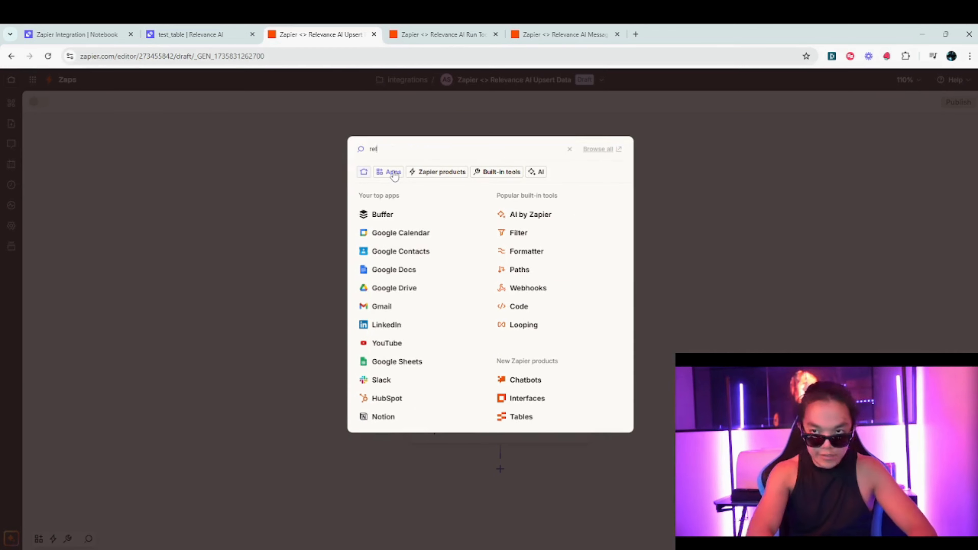
type("evacn")
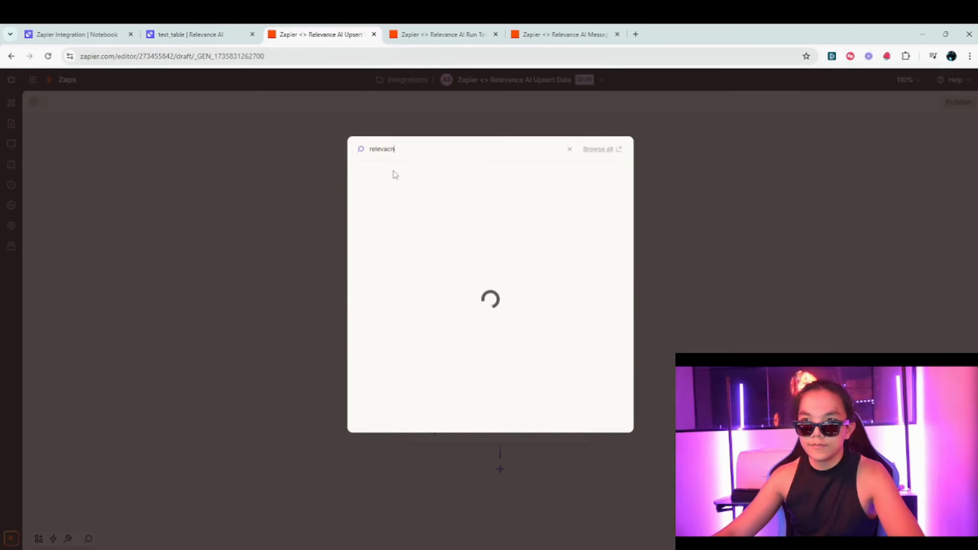
key("BackSpace")
key("BackSpace")
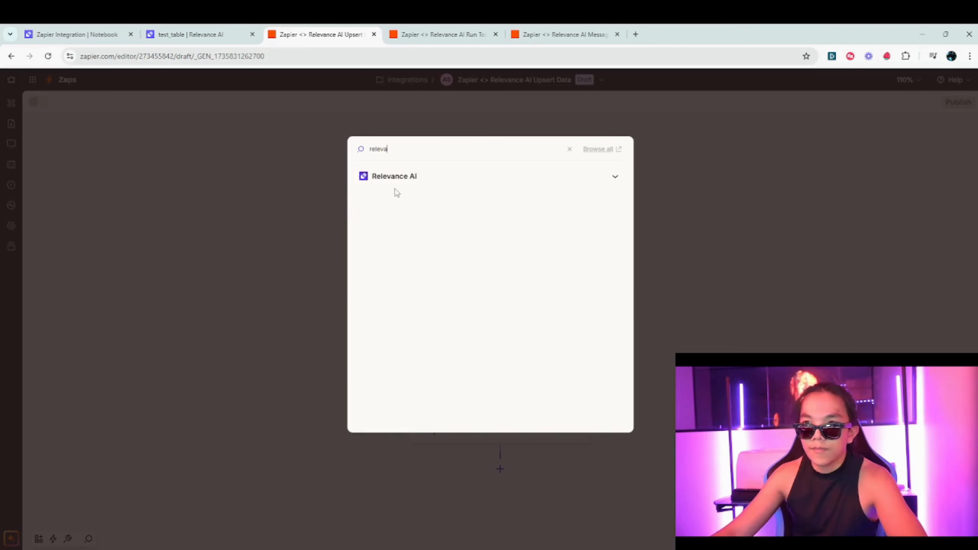
left_click(403, 177)
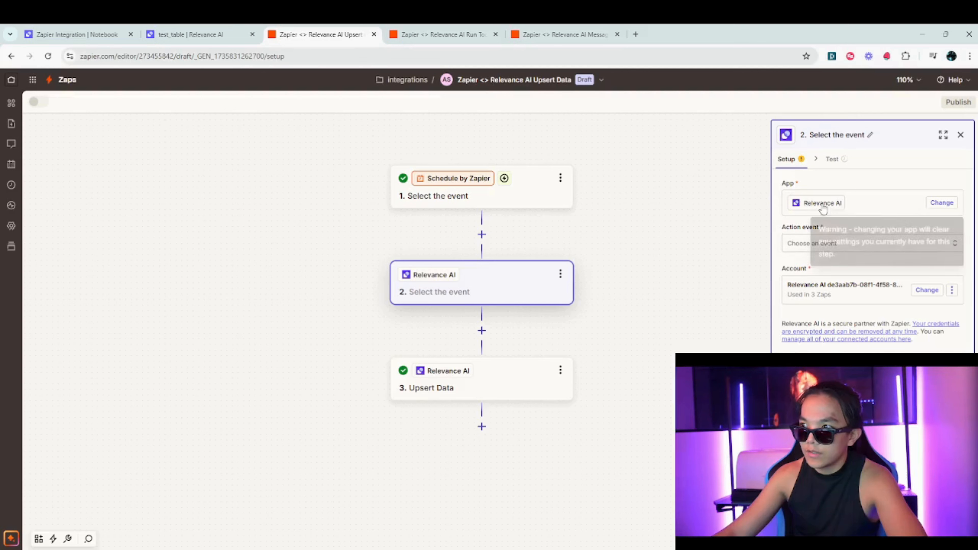
left_click(818, 247)
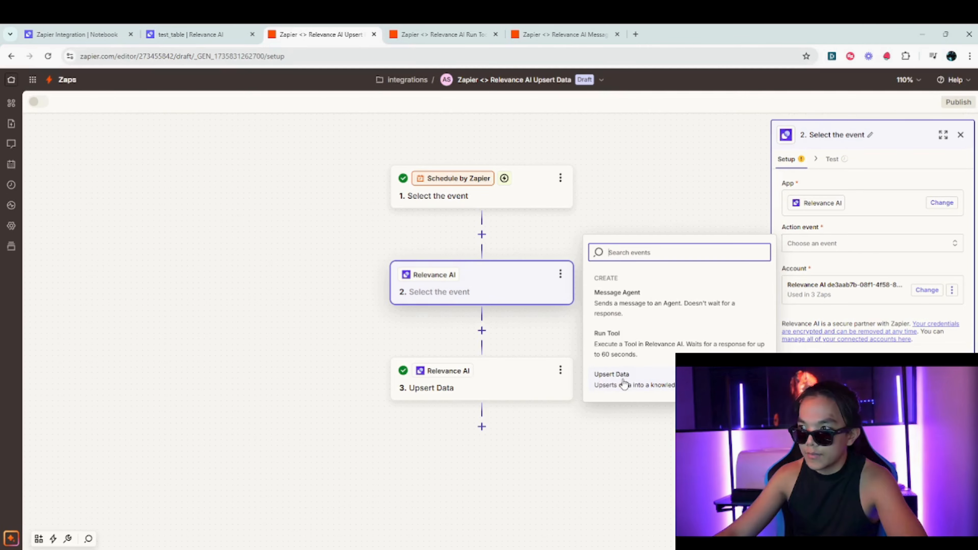
left_click(608, 424)
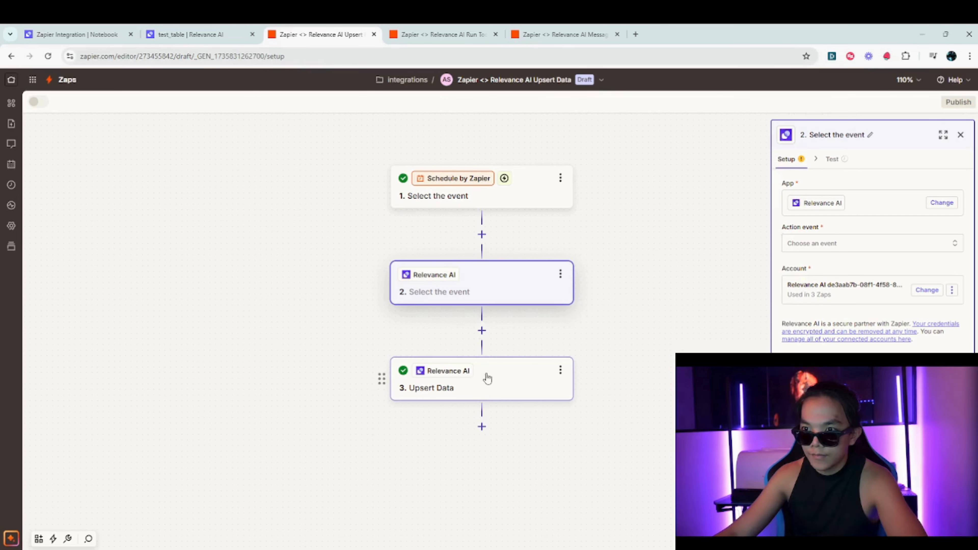
Examine the Upsert Data action's configuration, including its table name and the column 2 and column 3 data mappings
left_click_drag(596, 363, 615, 312)
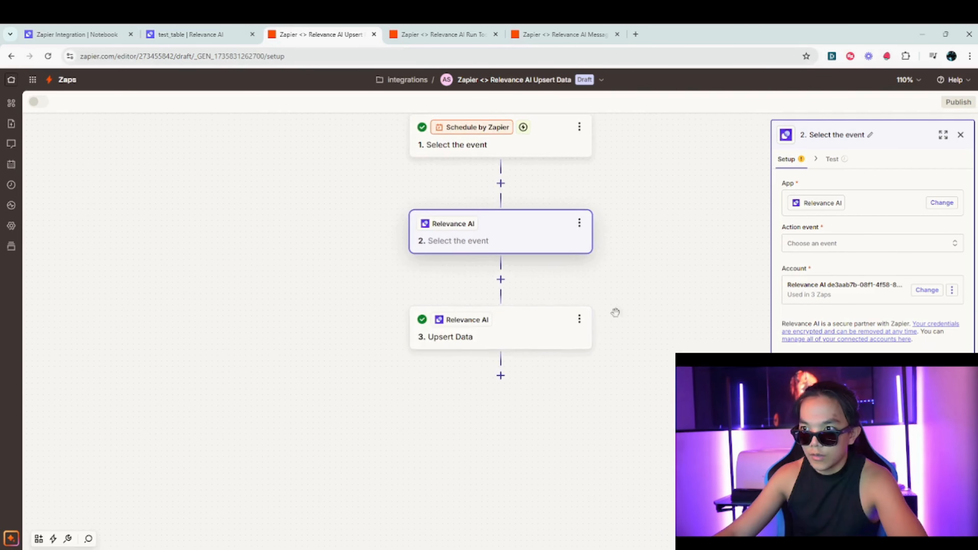
left_click(537, 331)
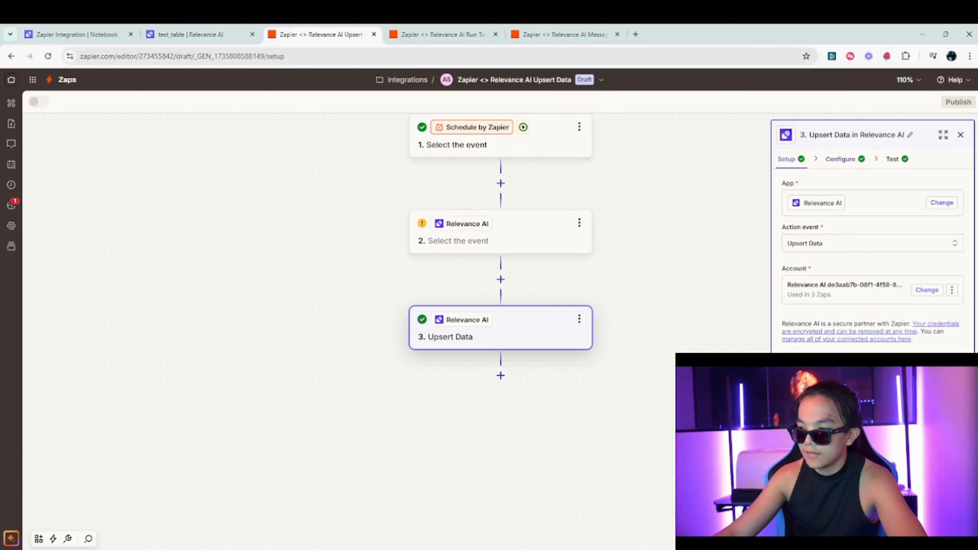
left_click(840, 159)
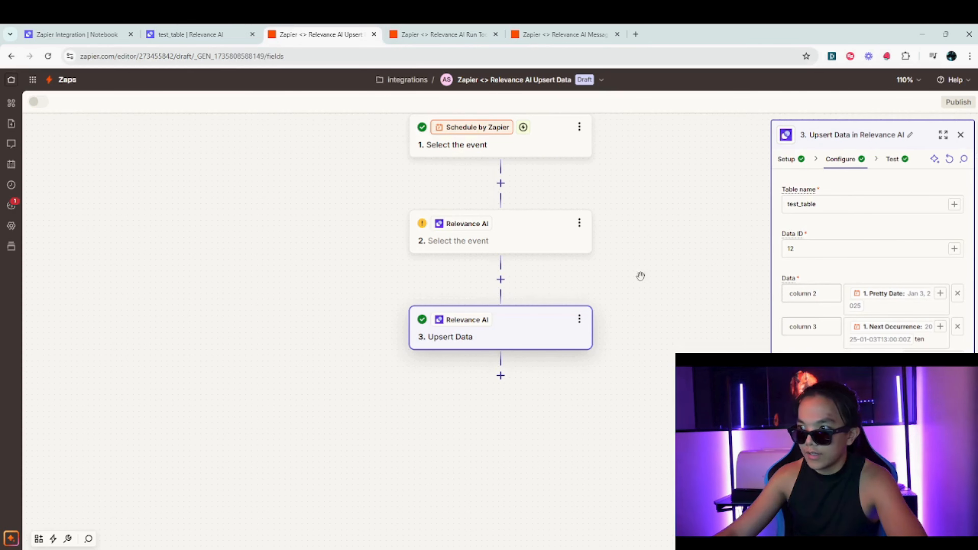
left_click_drag(639, 275, 670, 415)
scroll(690, 319, "down", 2)
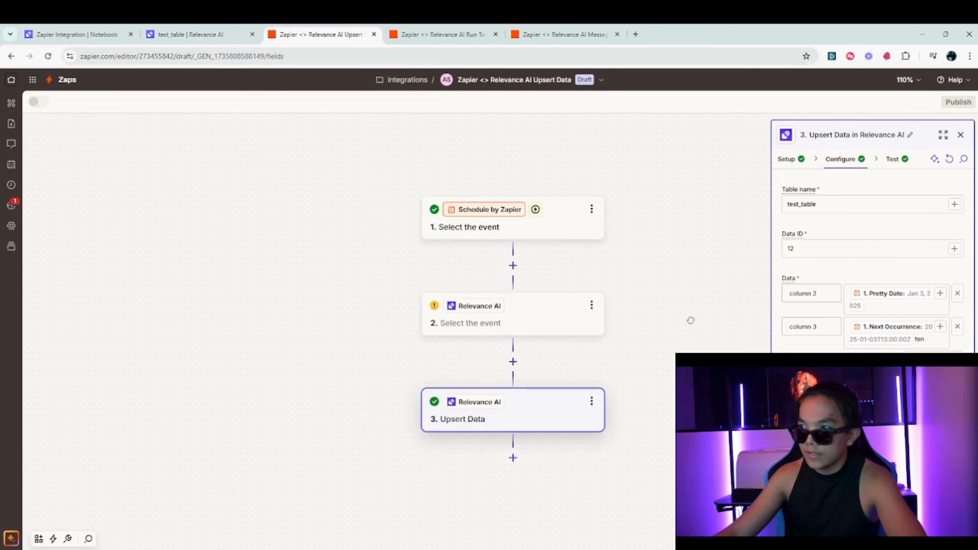
left_click_drag(827, 204, 768, 209)
left_click_drag(829, 204, 768, 203)
left_click(851, 204)
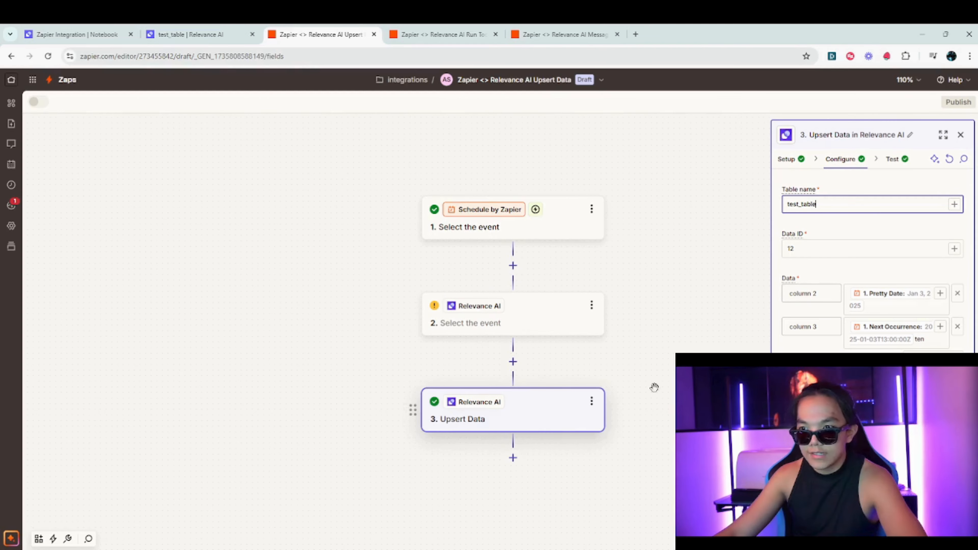
left_click_drag(652, 386, 653, 369)
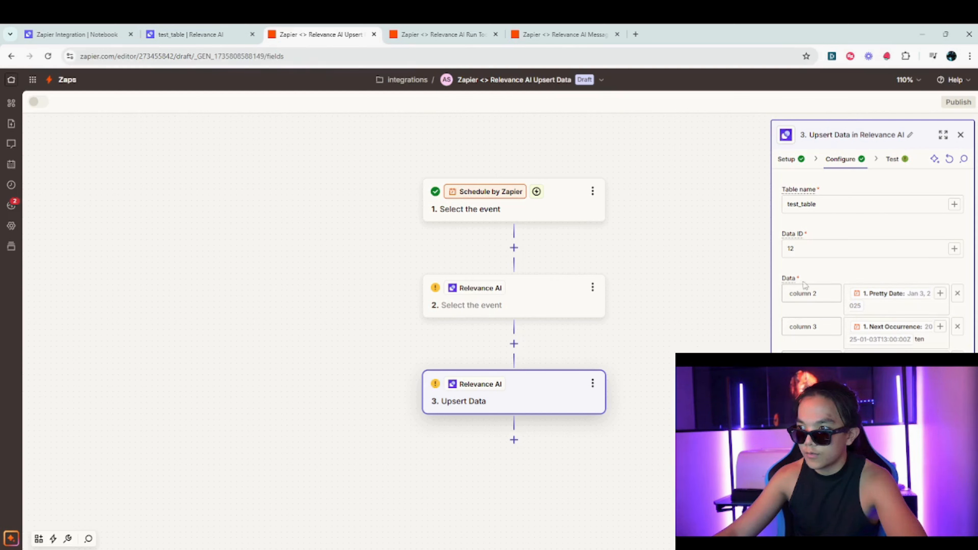
triple_click(809, 295)
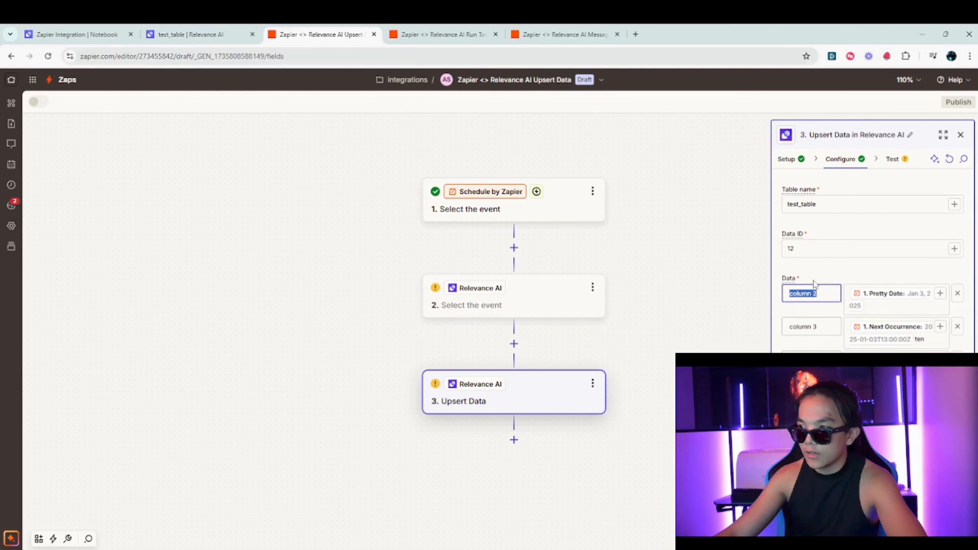
triple_click(814, 327)
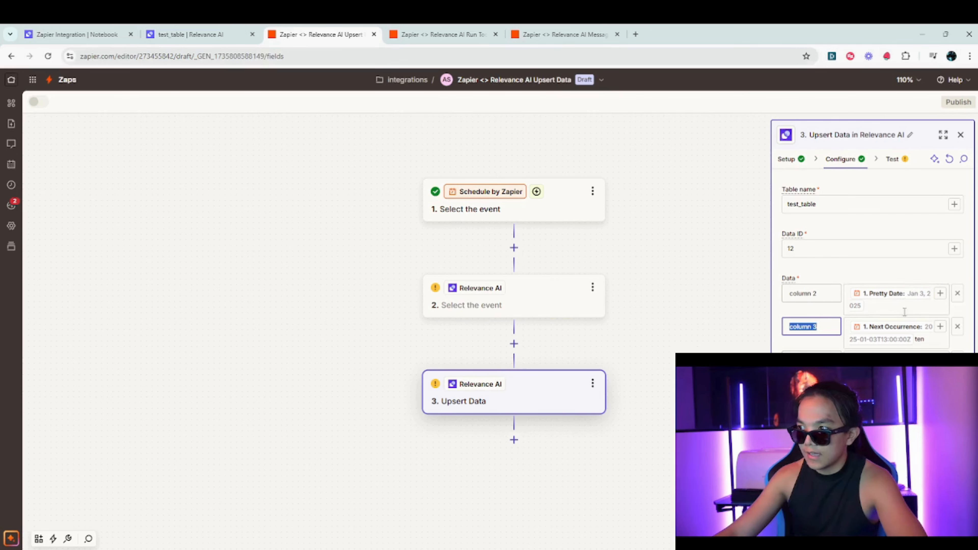
Switch to test_table in Relevance AI and compare its table name and column names with the action's configuration
left_click(176, 38)
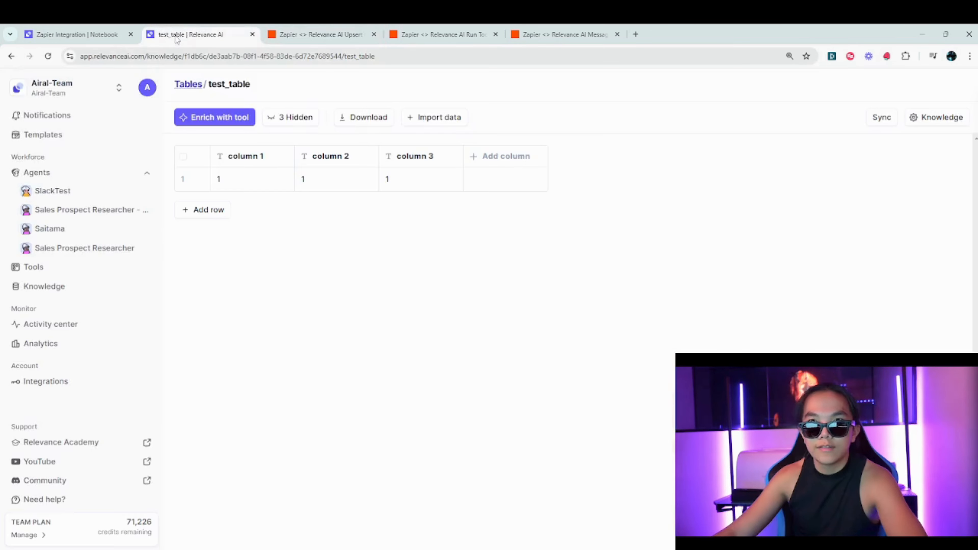
left_click_drag(264, 86, 173, 86)
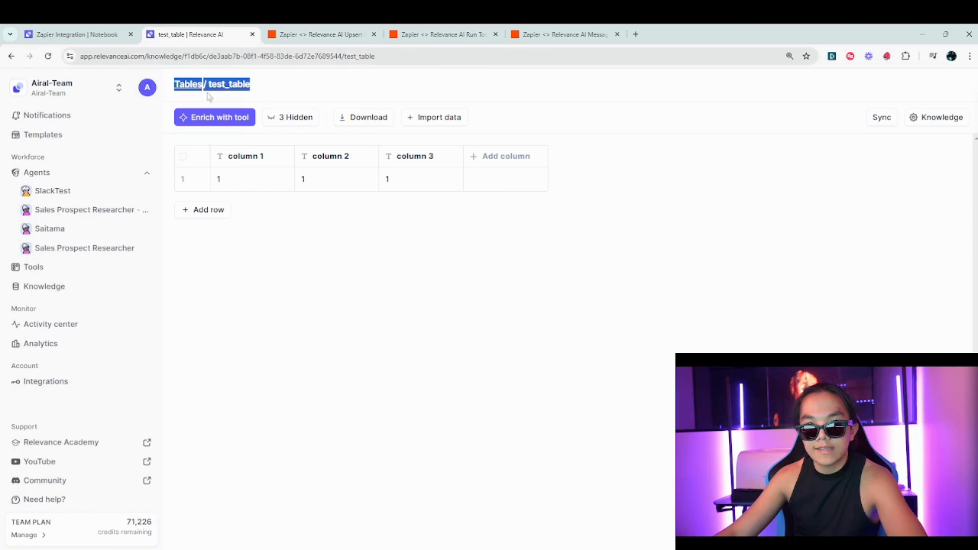
left_click(265, 87)
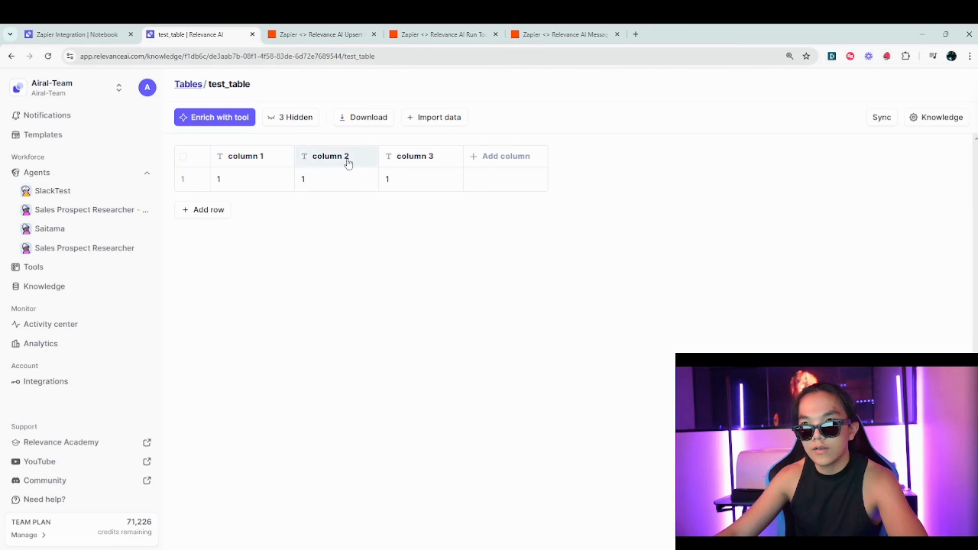
Return to the Upsert Data draft in Zapier, retest the Upsert Data action and inspect its output data
left_click(319, 34)
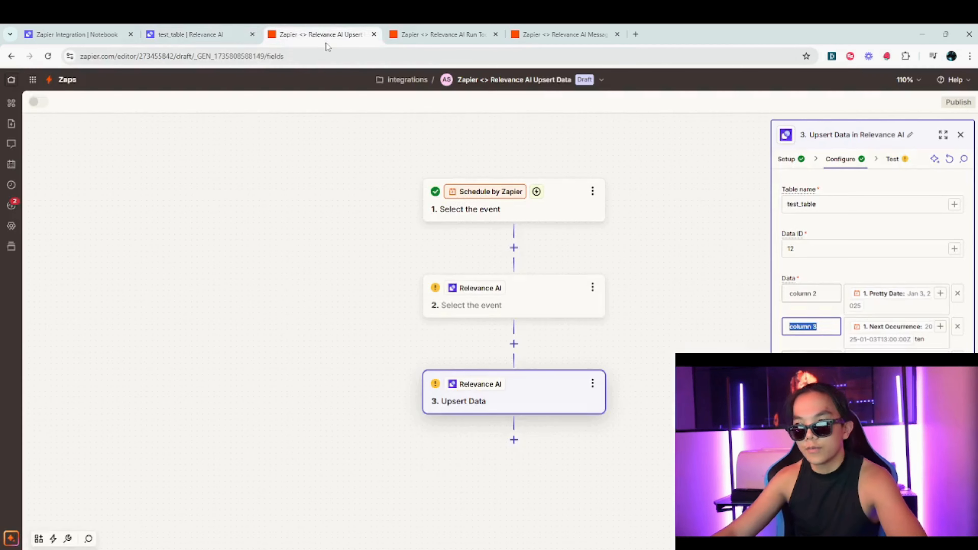
left_click(812, 360)
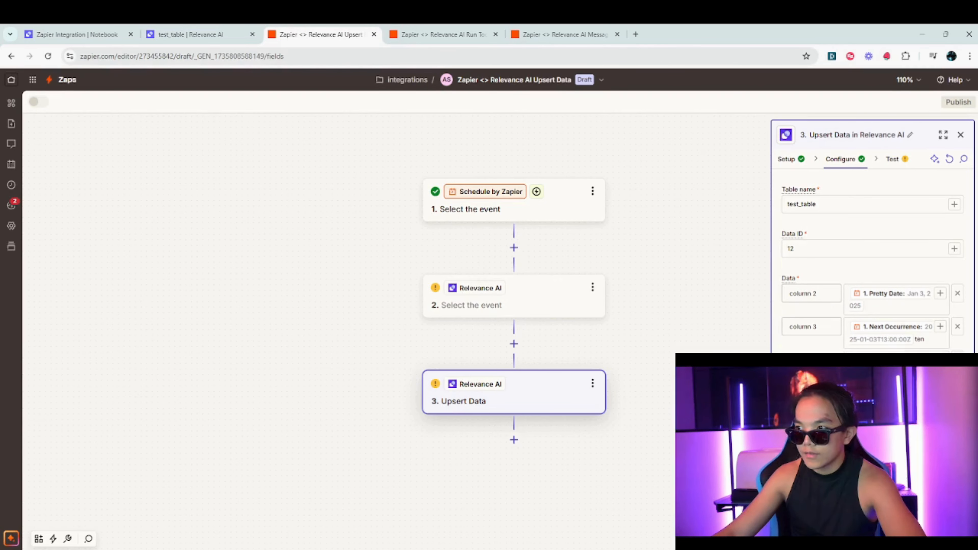
left_click(895, 158)
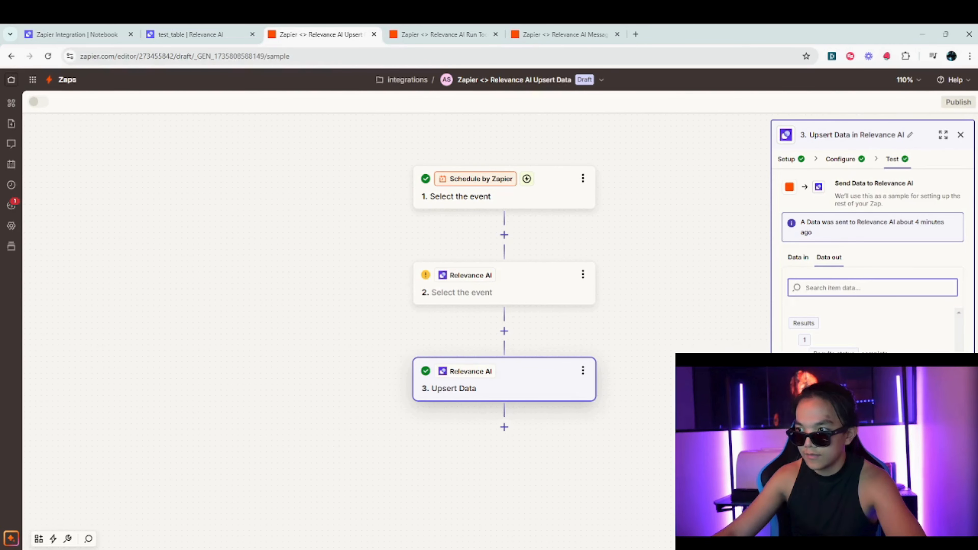
left_click(847, 529)
left_click_drag(667, 318, 685, 347)
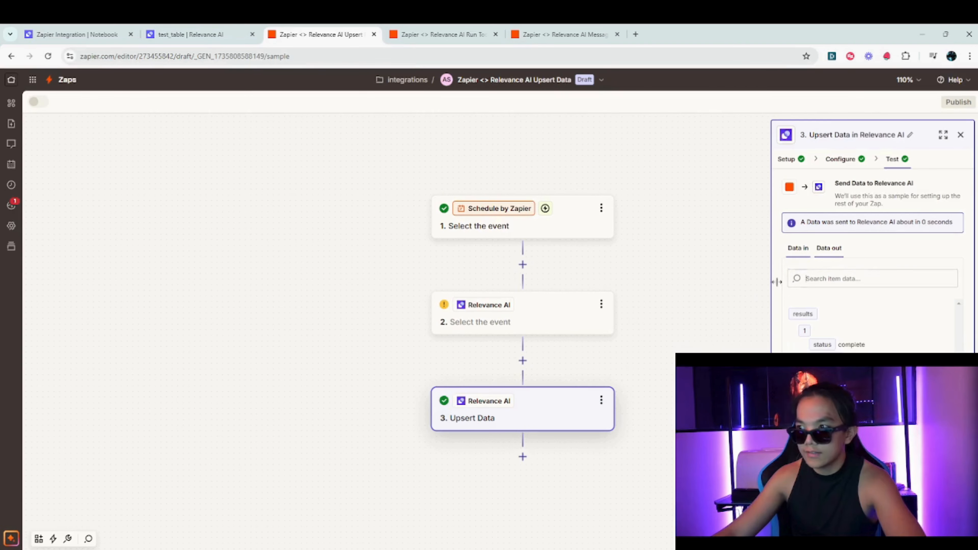
left_click_drag(897, 345, 791, 312)
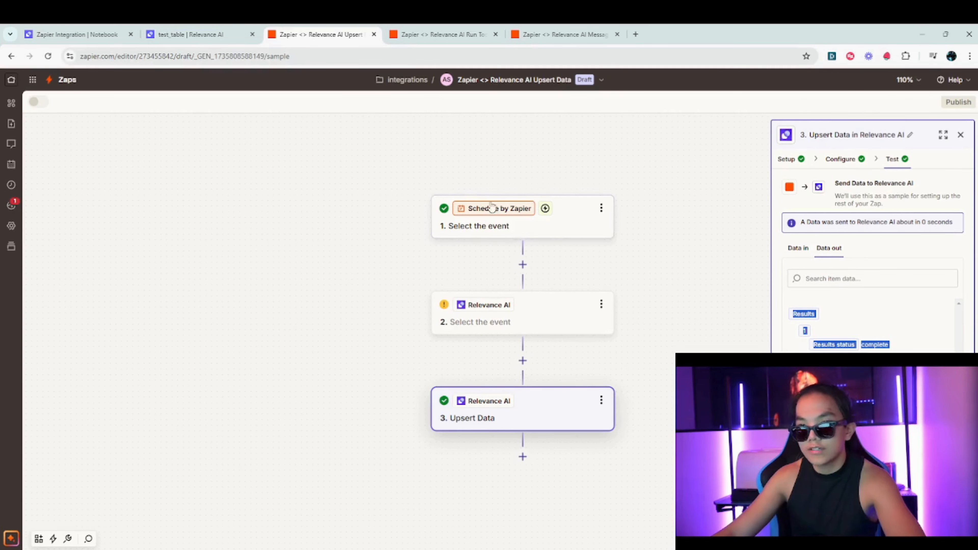
left_click_drag(546, 376, 535, 334)
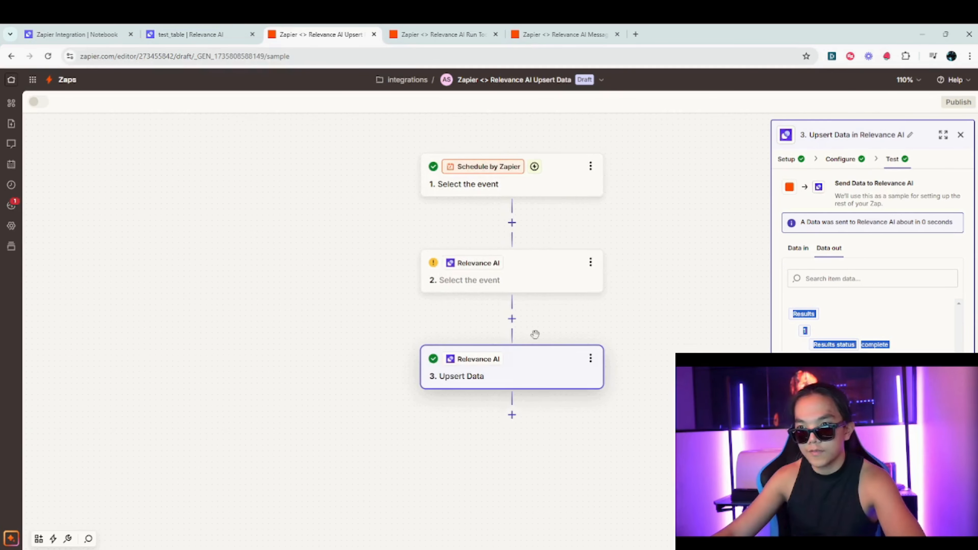
Switch to Relevance AI and reload test_table to check for the upserted row
left_click(220, 36)
left_click(48, 55)
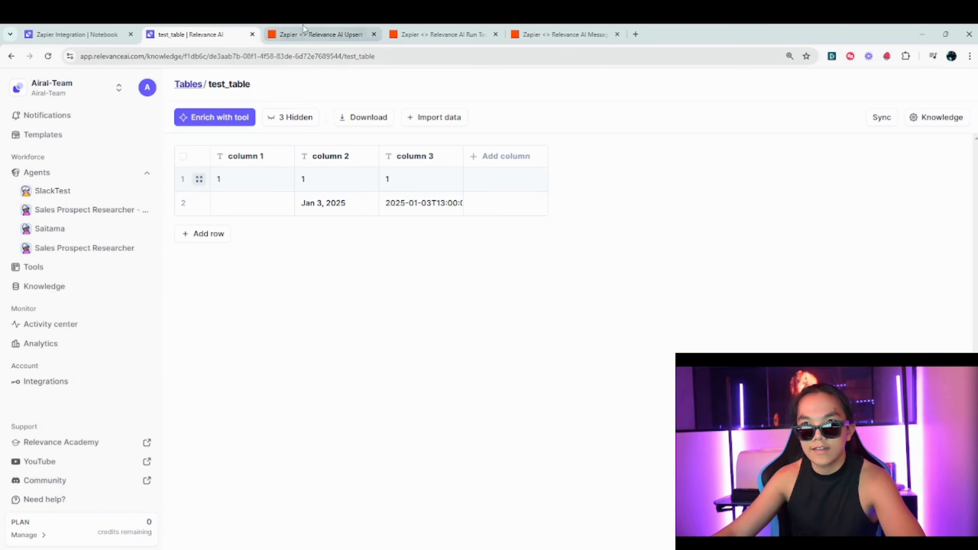
Return to the Upsert Data draft in Zapier and delete the unconfigured Relevance AI action above Upsert Data
left_click(319, 35)
left_click_drag(700, 345, 684, 330)
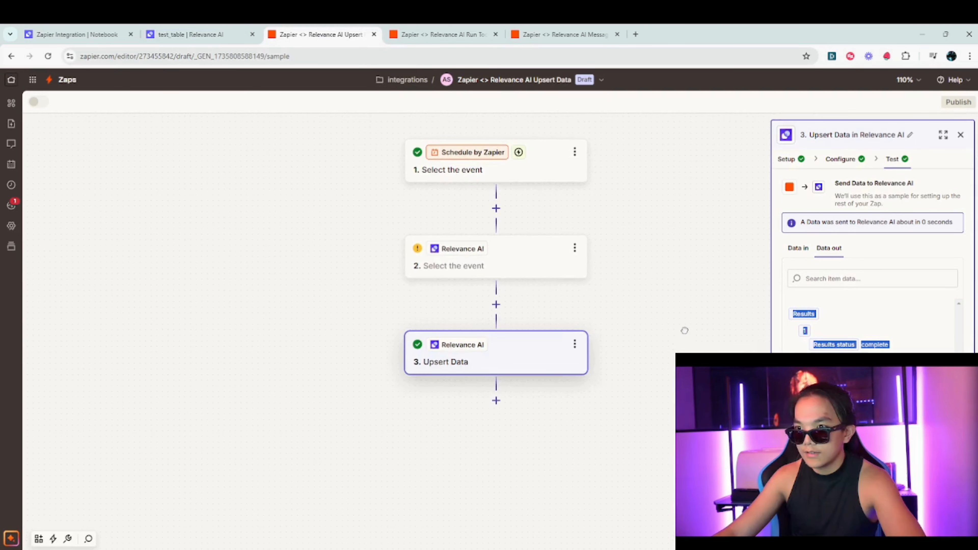
left_click(575, 248)
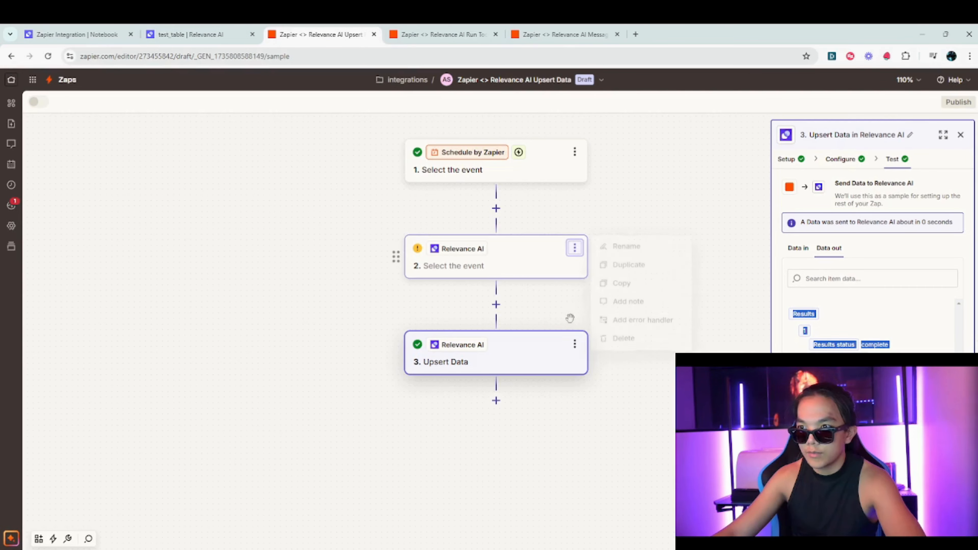
left_click(616, 342)
left_click(635, 346)
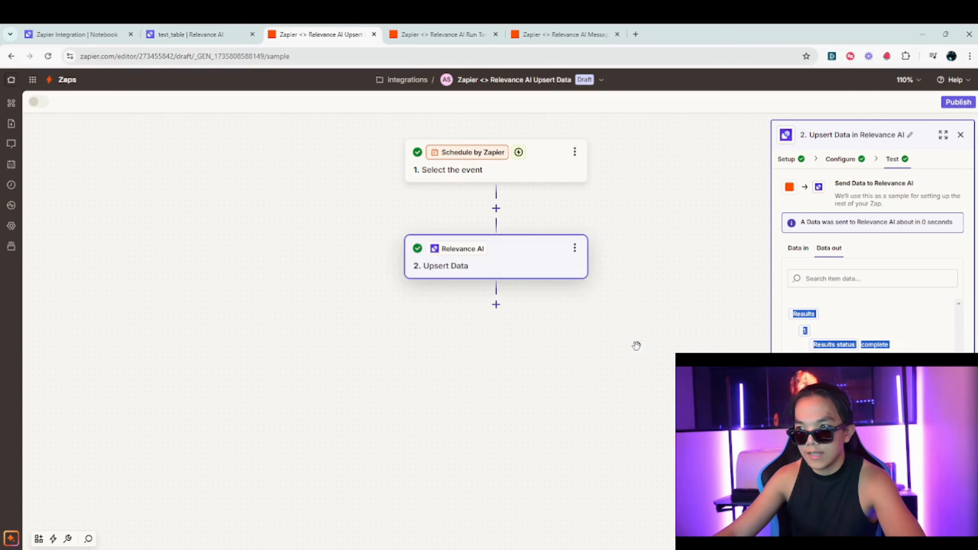
Switch to the Run Tool draft and review the Schedule by Zapier trigger's event, time settings and test record
left_click_drag(574, 315, 568, 393)
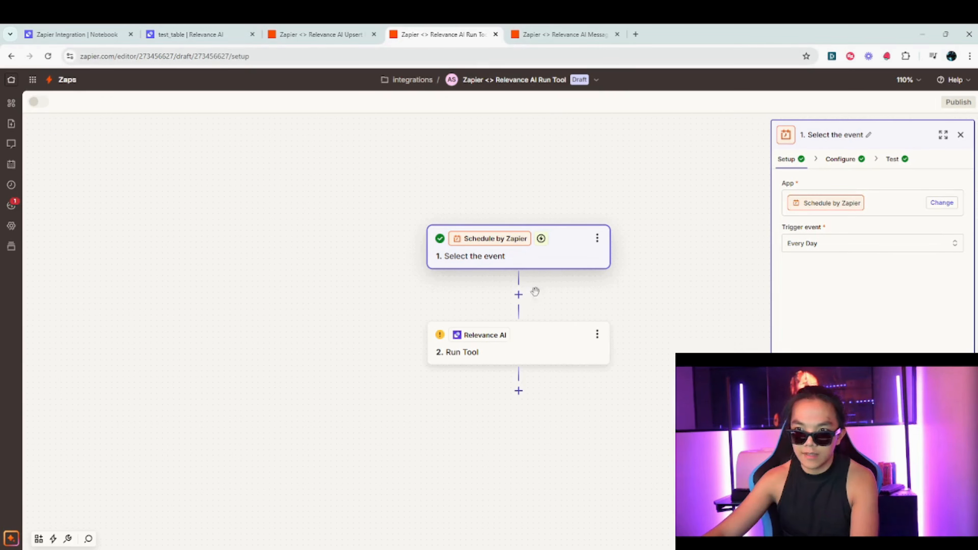
left_click(494, 355)
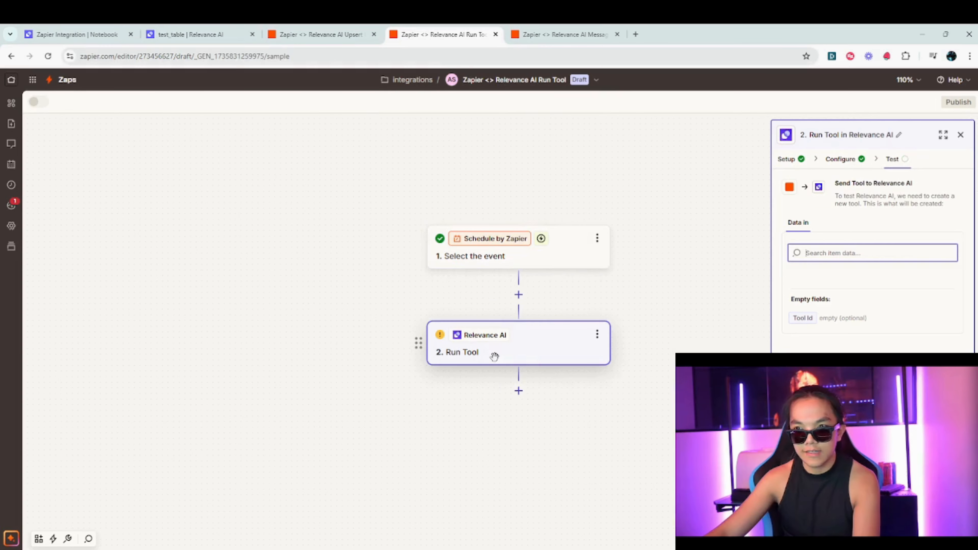
left_click(545, 260)
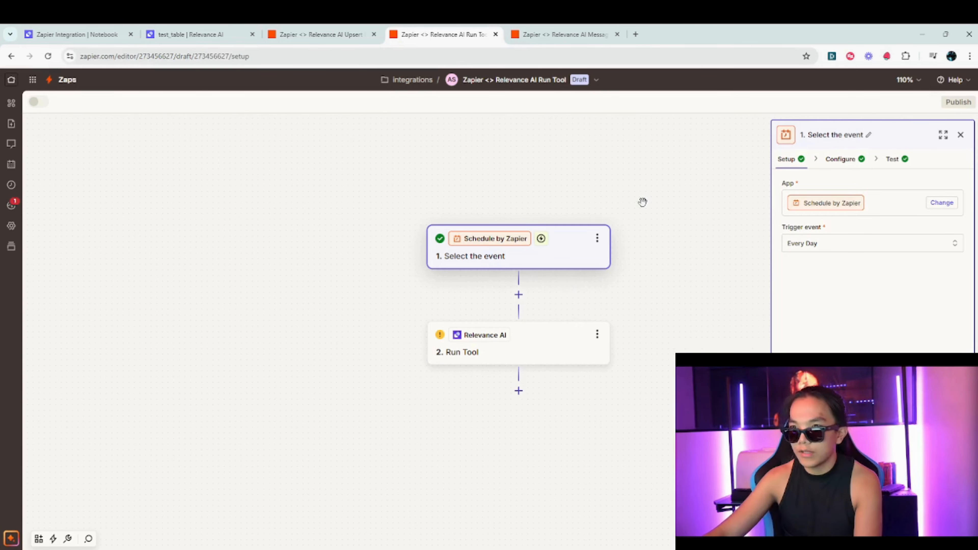
left_click_drag(642, 201, 644, 212)
left_click(858, 167)
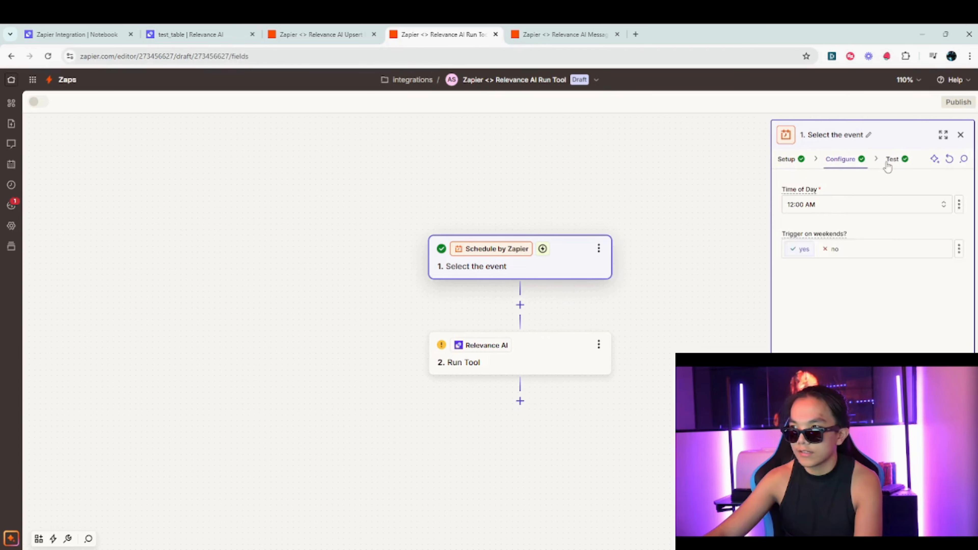
left_click(889, 161)
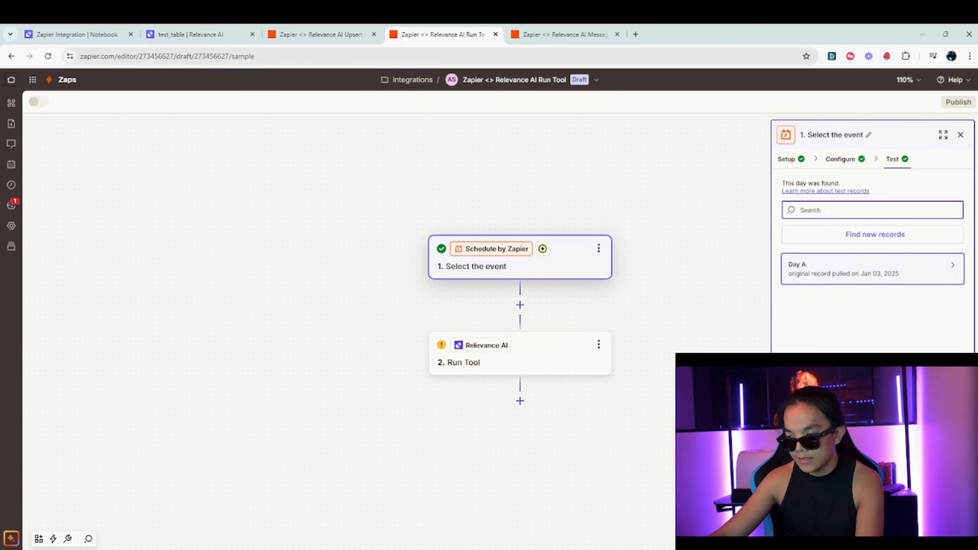
In the Relevance AI action, keep Run Tool as the event and set the Tool Id to Tell Time In Sydney
left_click(453, 363)
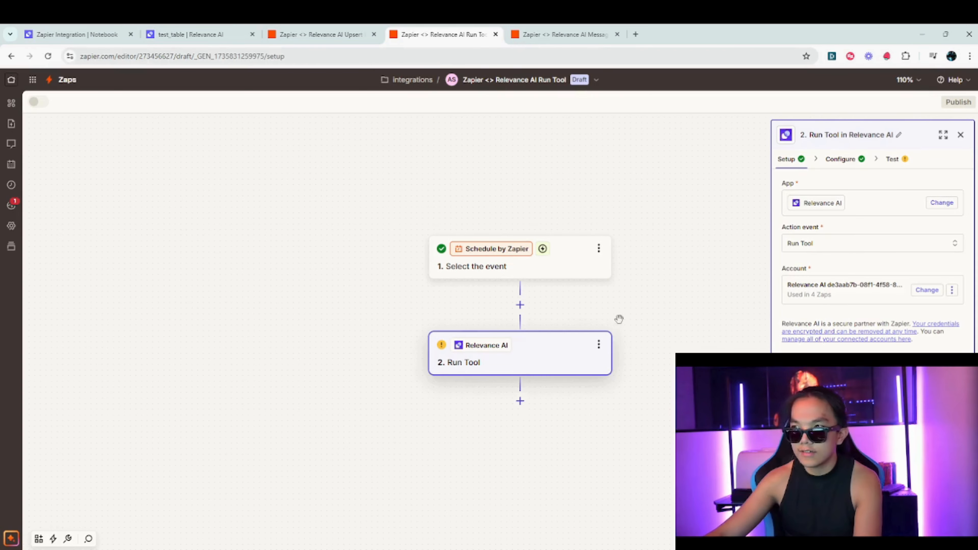
left_click(828, 247)
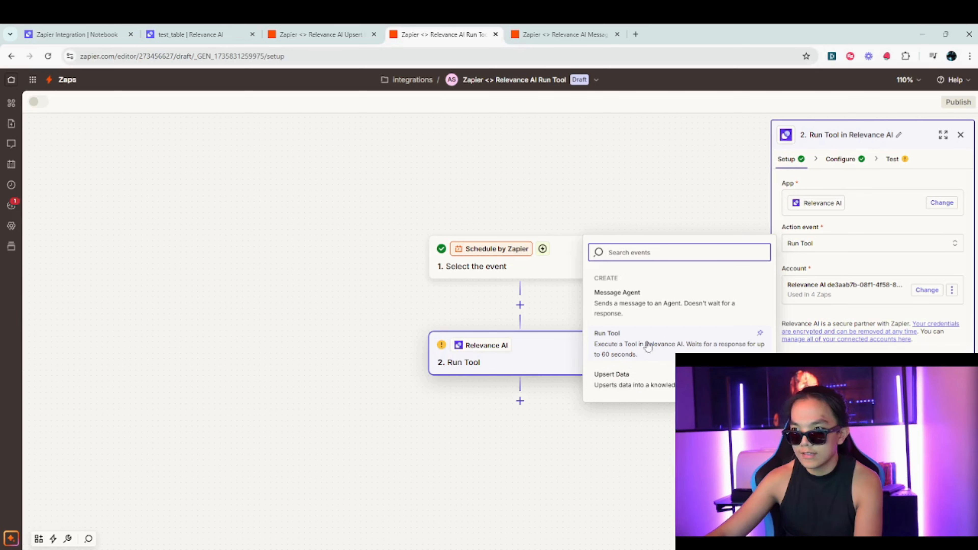
left_click(725, 179)
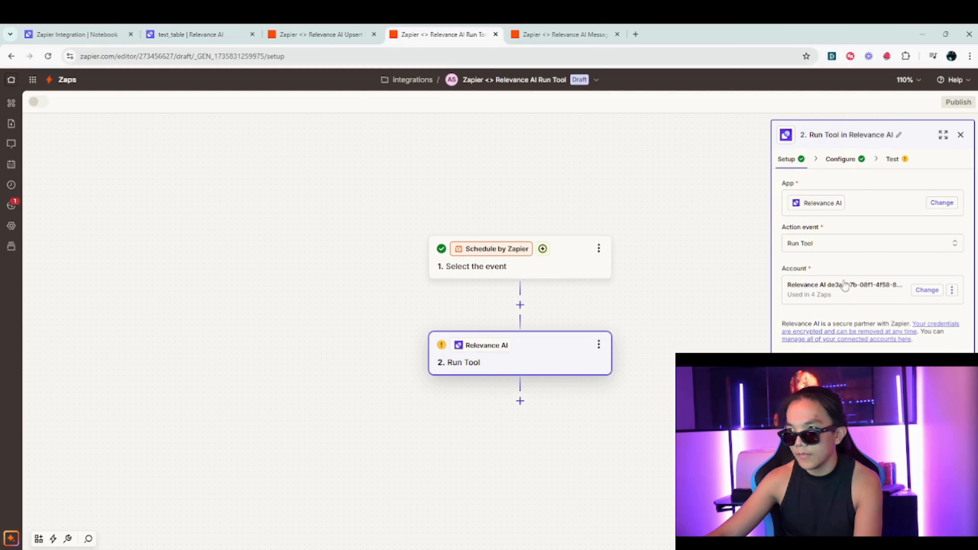
left_click(834, 208)
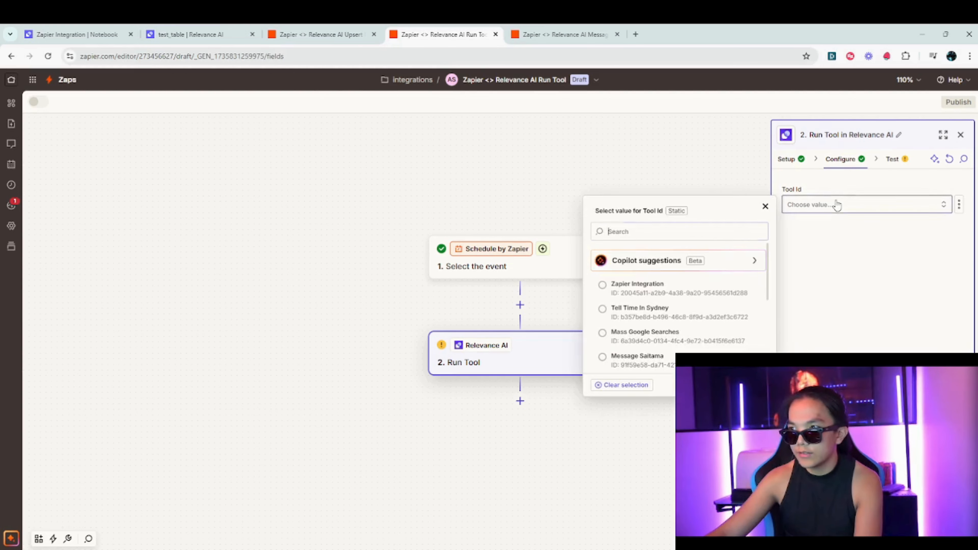
left_click(613, 314)
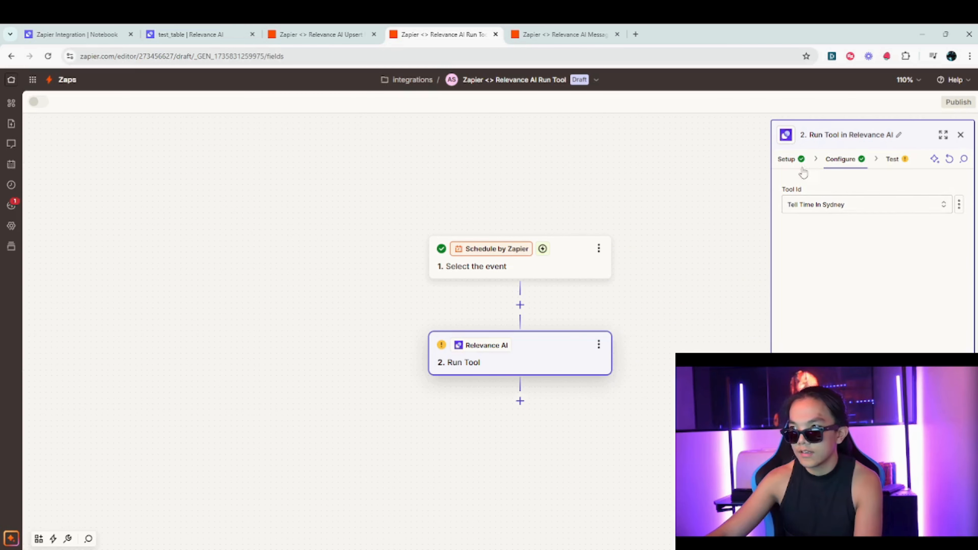
left_click(827, 208)
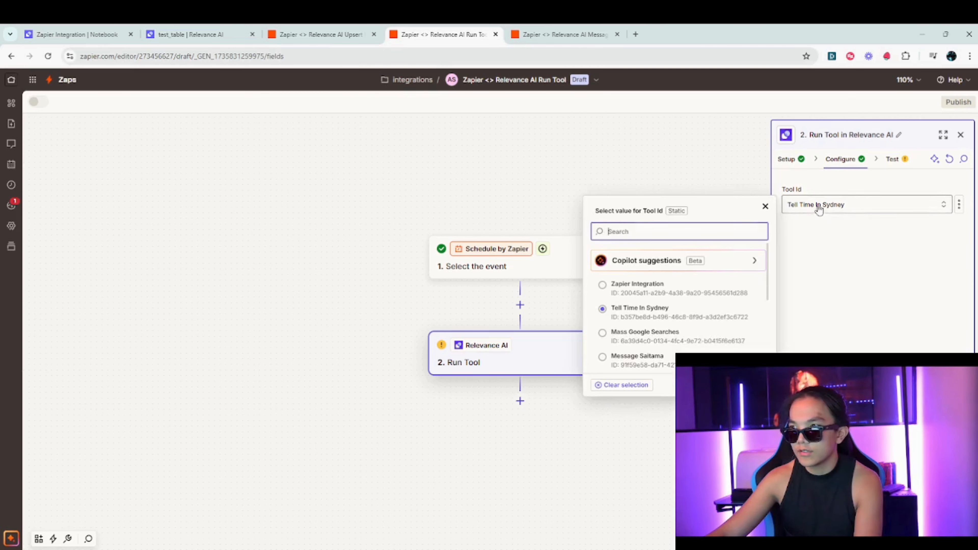
left_click(845, 208)
Test the Run Tool action and inspect its returned output and credit usage
left_click(892, 159)
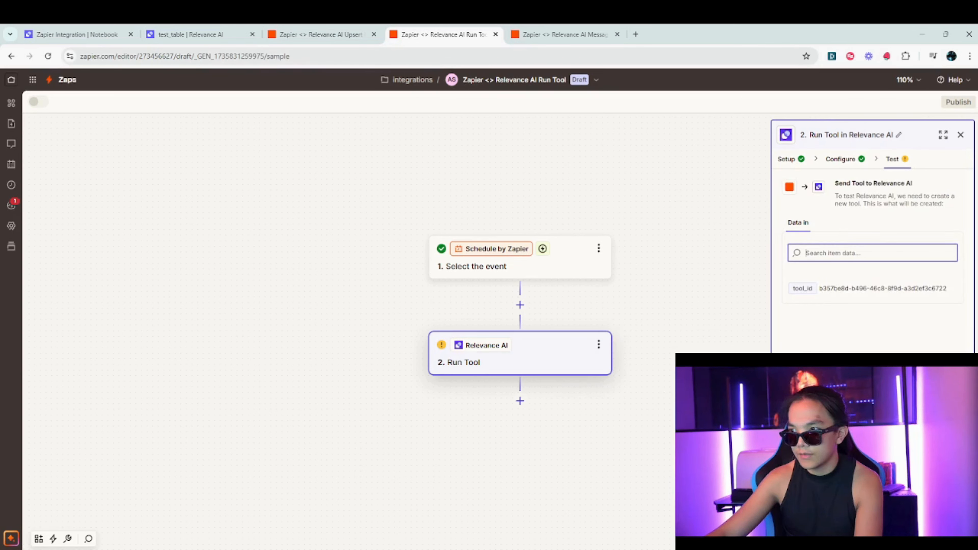
left_click(919, 530)
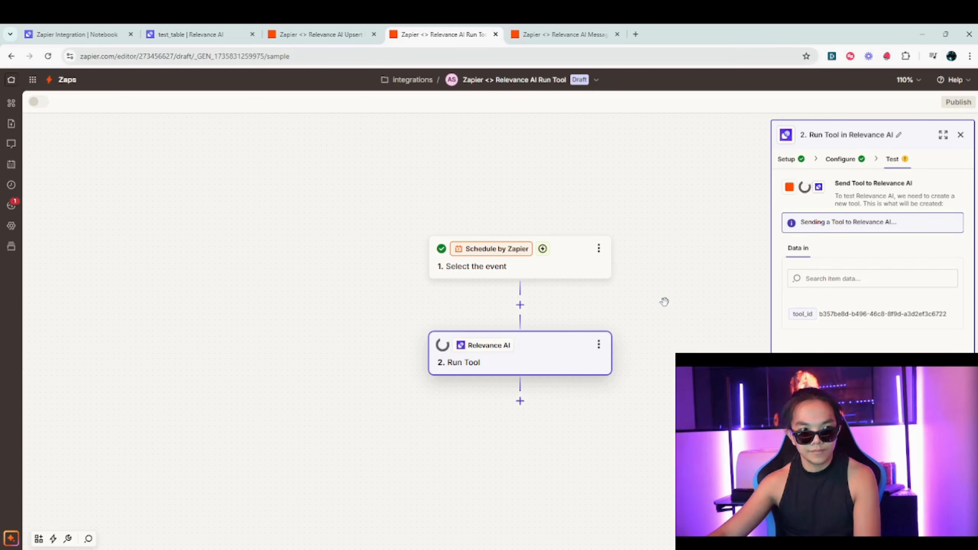
scroll(829, 263, "down", 3)
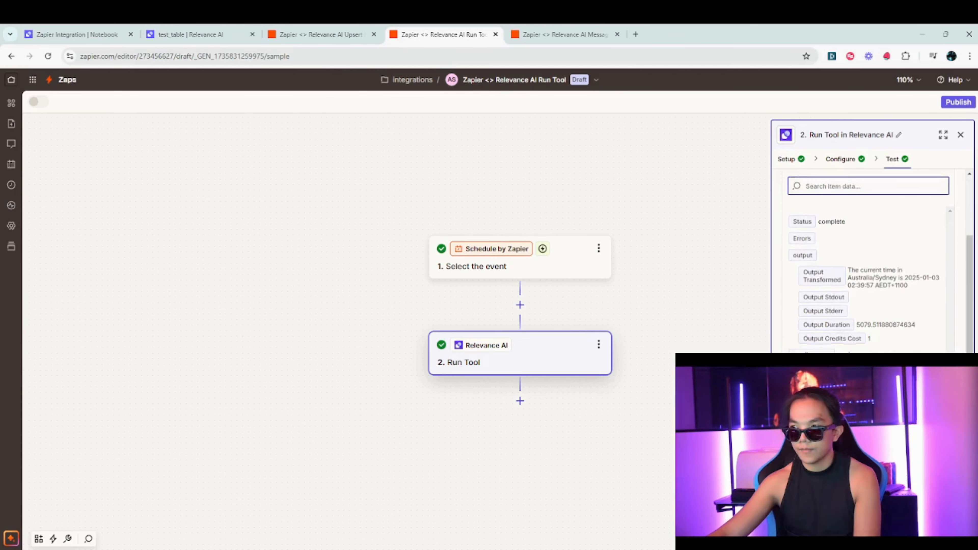
left_click_drag(802, 255, 823, 256)
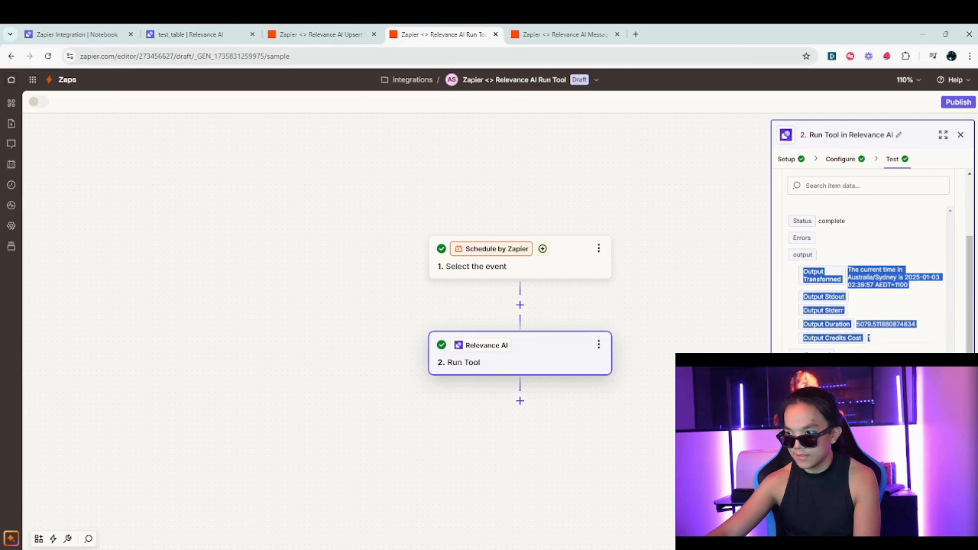
left_click(823, 256)
scroll(850, 348, "down", 2)
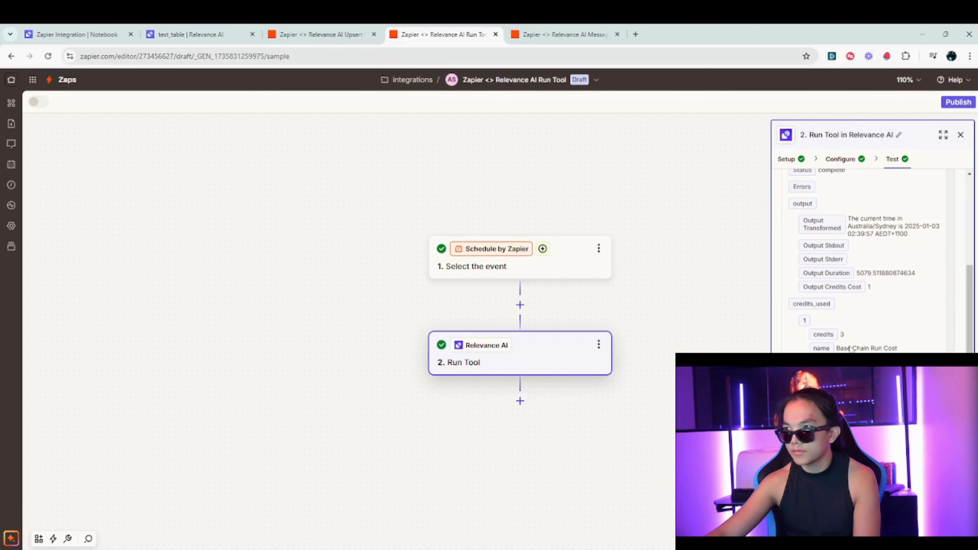
Browse the tools available for the Run Tool action's Tool Id and search them for "google", keeping the current selection
left_click(850, 165)
left_click(884, 204)
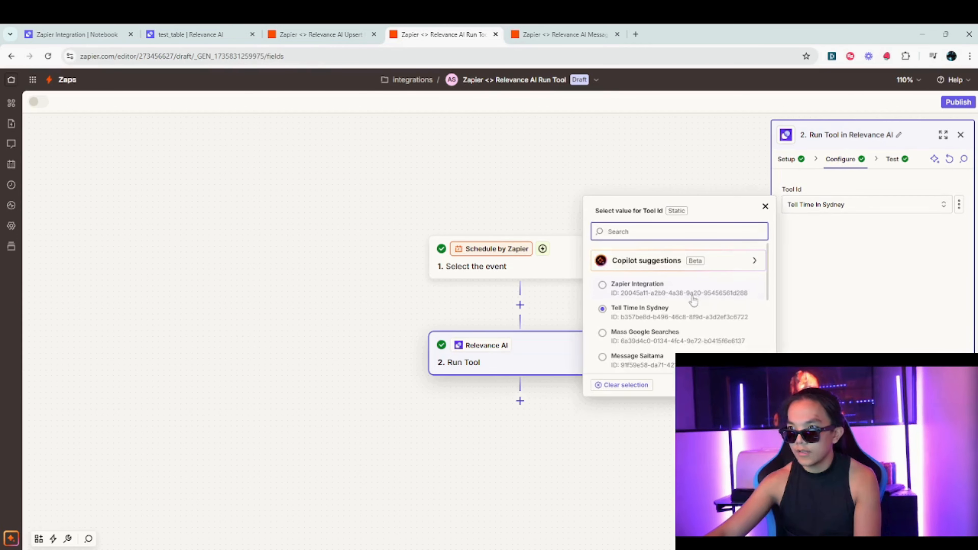
scroll(692, 300, "down", 6)
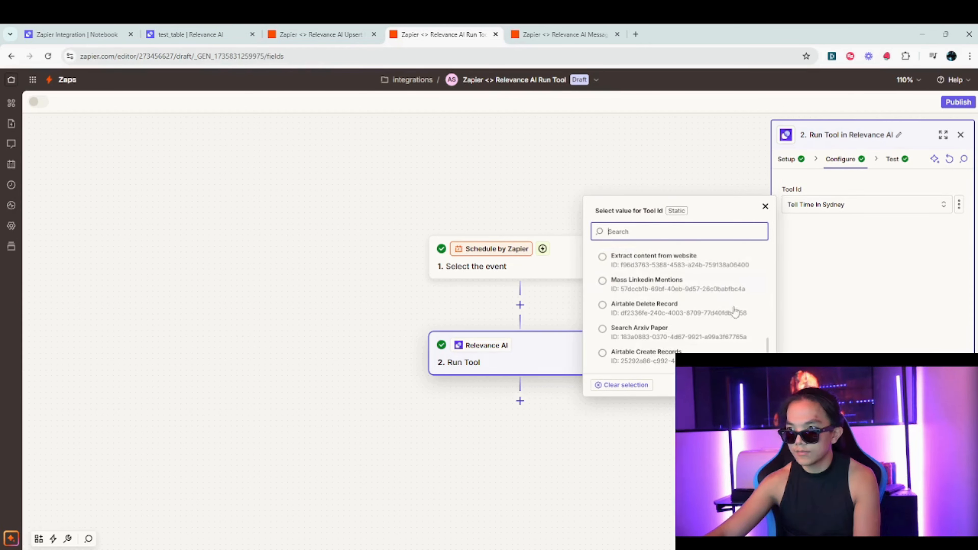
scroll(731, 308, "up", 6)
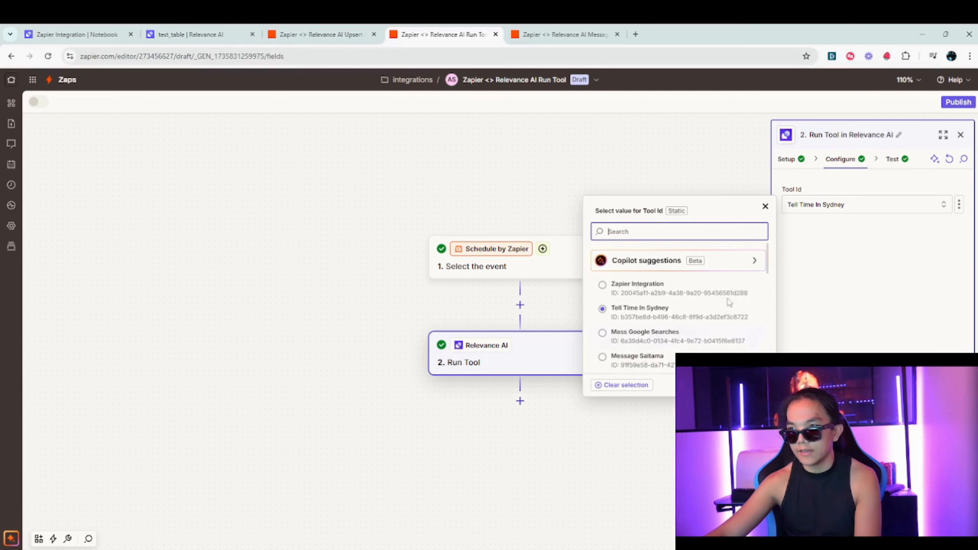
scroll(692, 315, "down", 2)
scroll(716, 304, "up", 3)
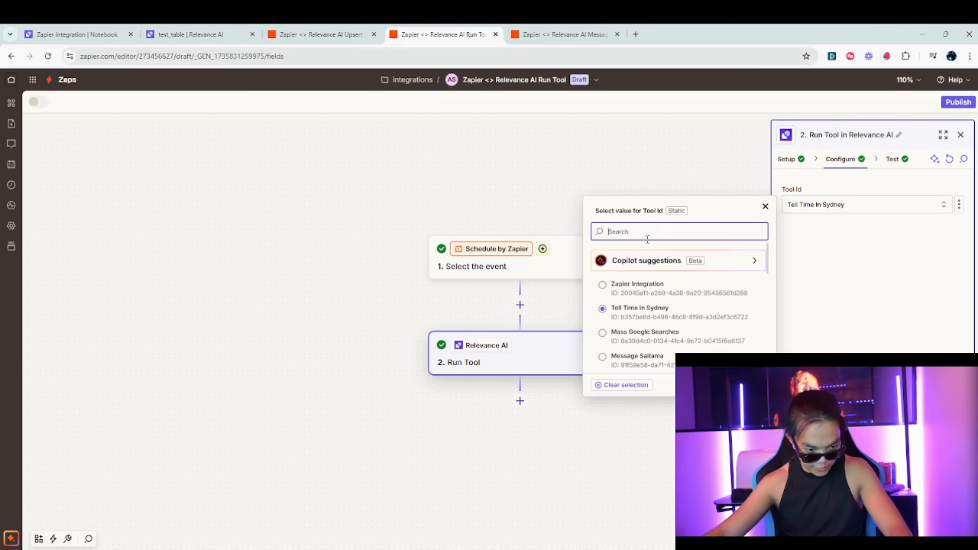
type("google")
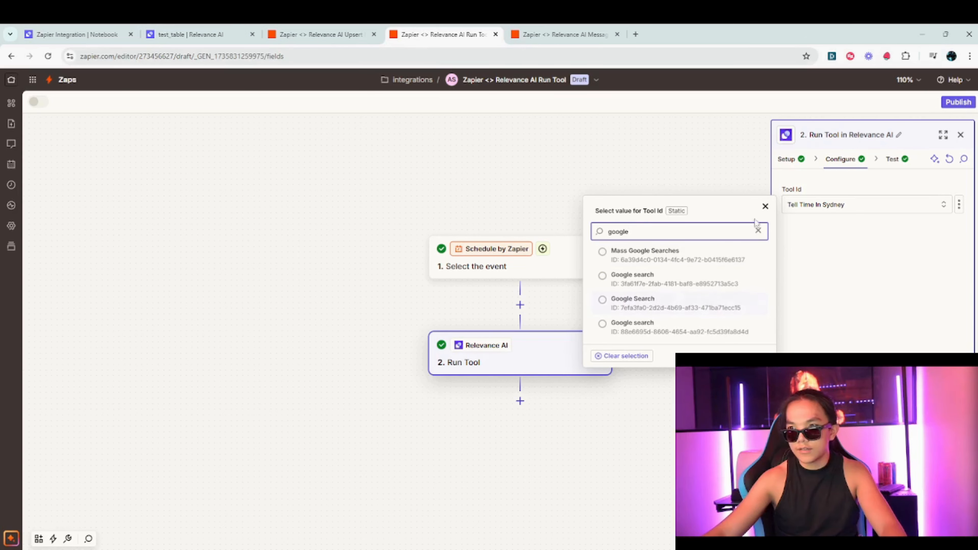
left_click(758, 230)
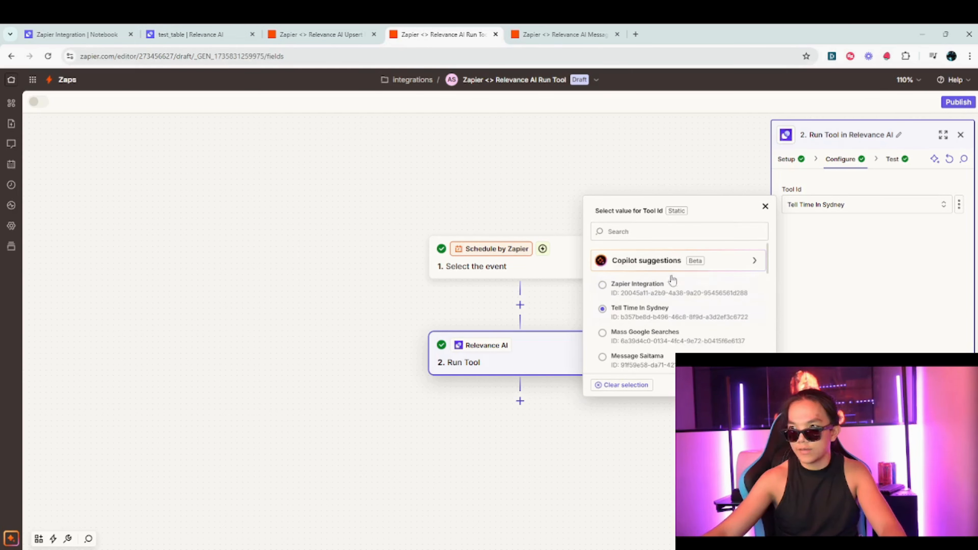
left_click(710, 163)
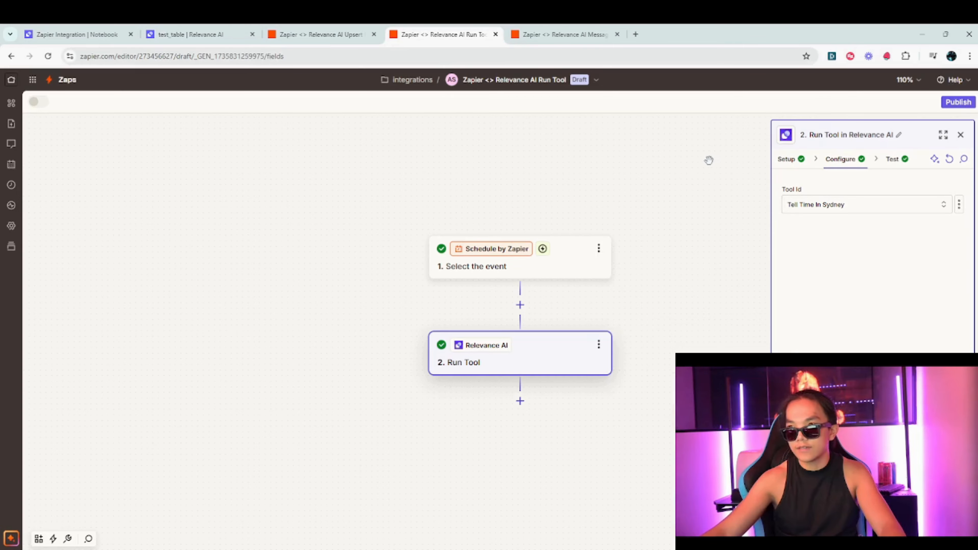
Switch to the Message Agent draft and review the Relevance AI action's event options, then open its configuration
mouse_move(652, 288)
left_mouse_down()
mouse_move(703, 264)
mouse_move(664, 282)
left_mouse_up()
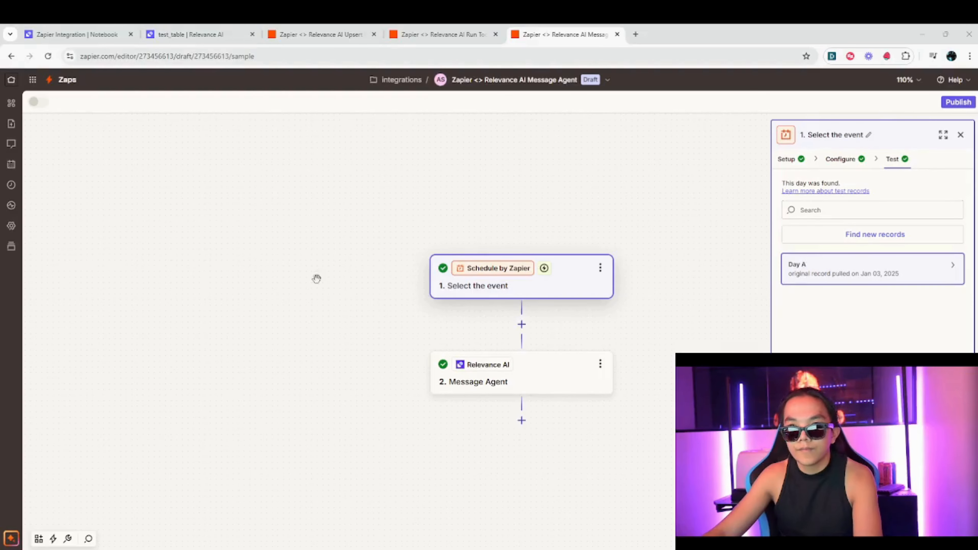
scroll(299, 289, "down", 1)
left_click_drag(641, 297, 610, 288)
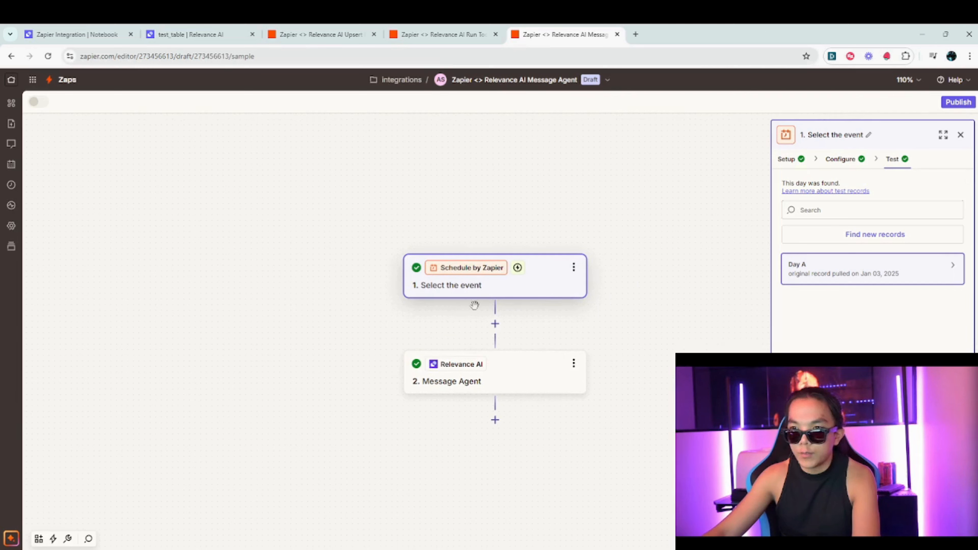
left_click(516, 372)
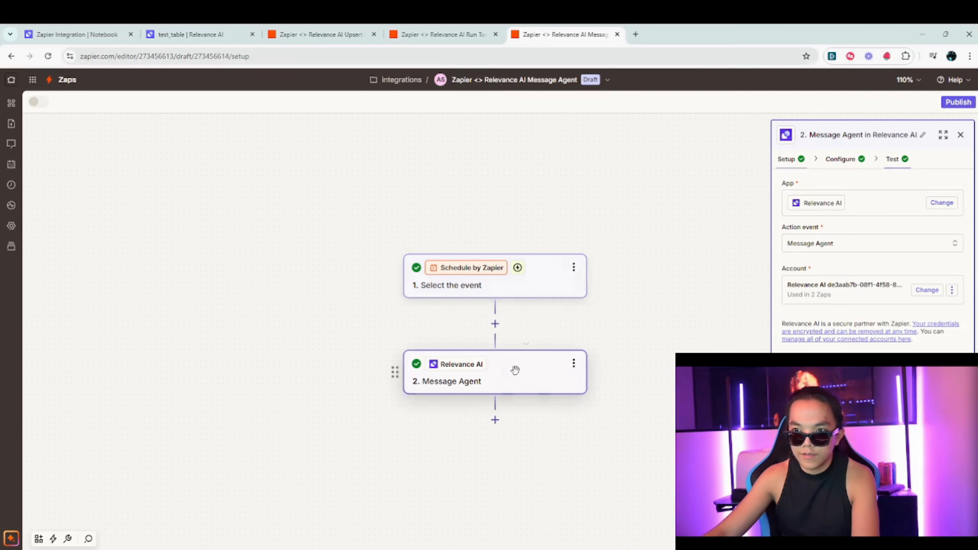
left_click(842, 245)
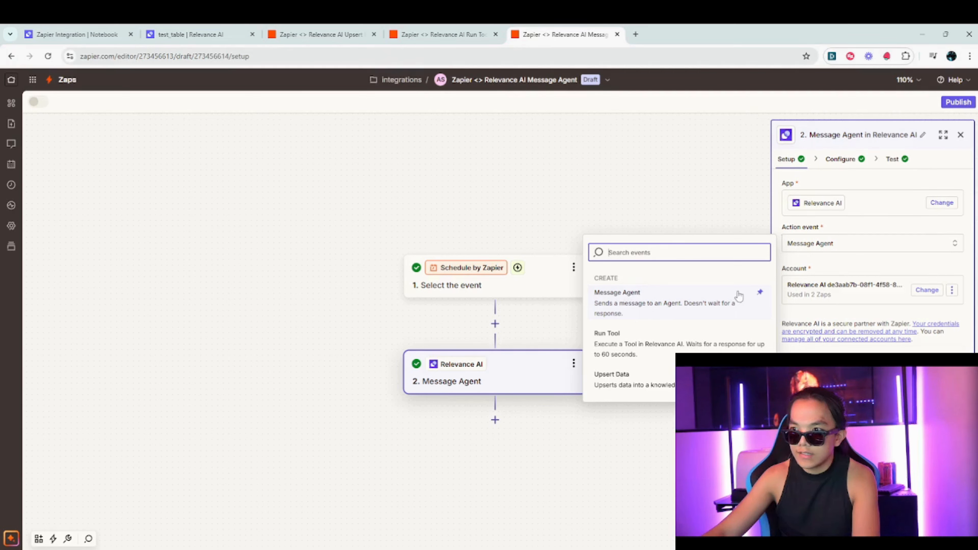
left_click(804, 248)
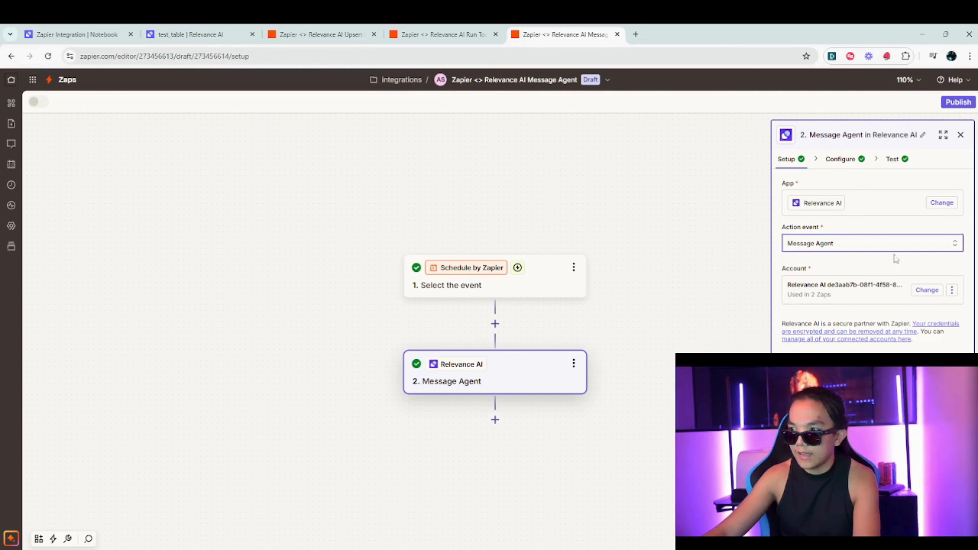
left_click(872, 529)
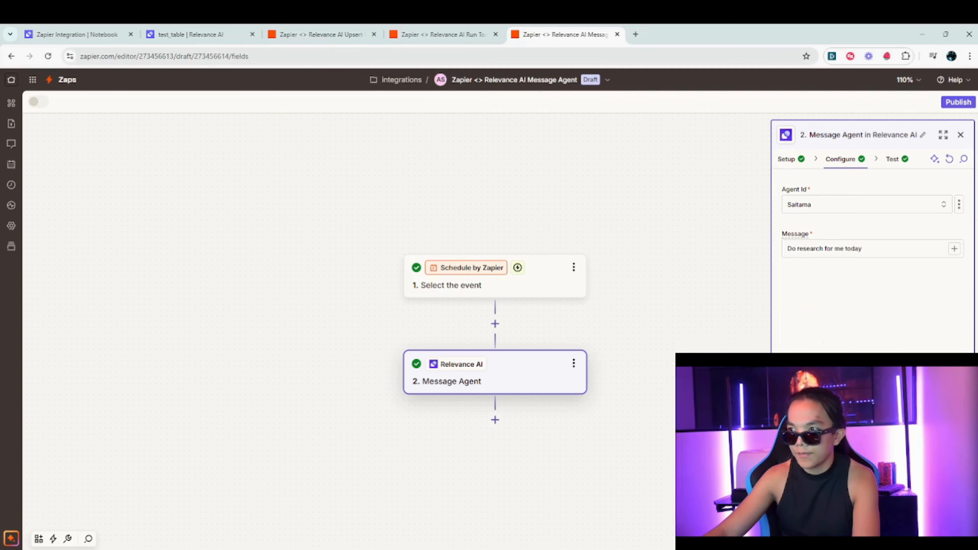
Set the Message Agent action's Agent Id to Sales Prospect Researcher
left_click(819, 212)
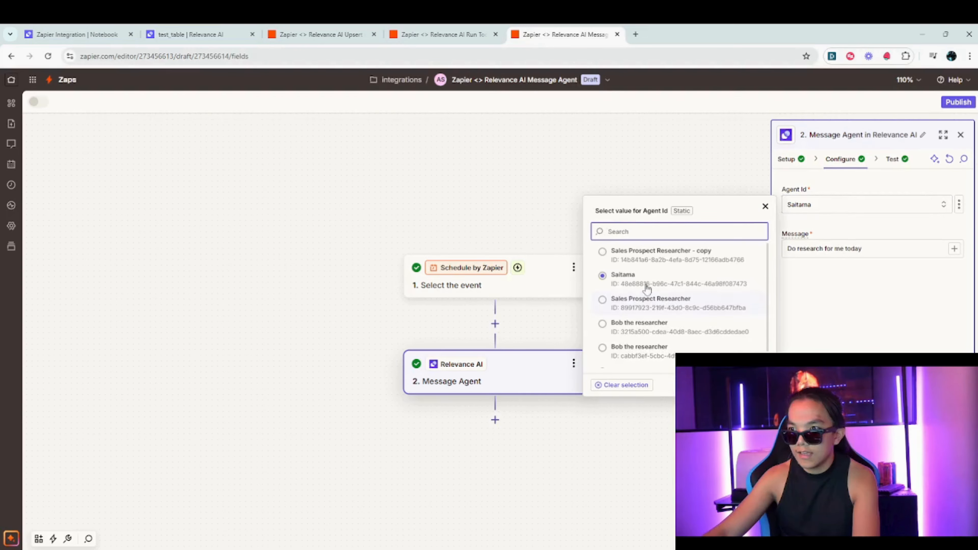
left_click(611, 252)
left_click(881, 206)
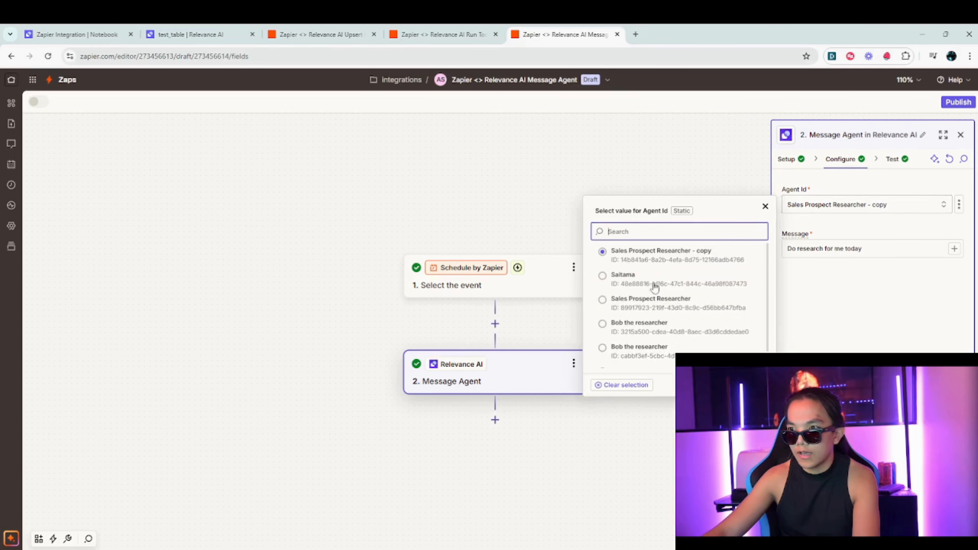
left_click(644, 304)
Replace the Message Agent action's message with "Do research on the latest AI News, today's day is"
left_click(881, 254)
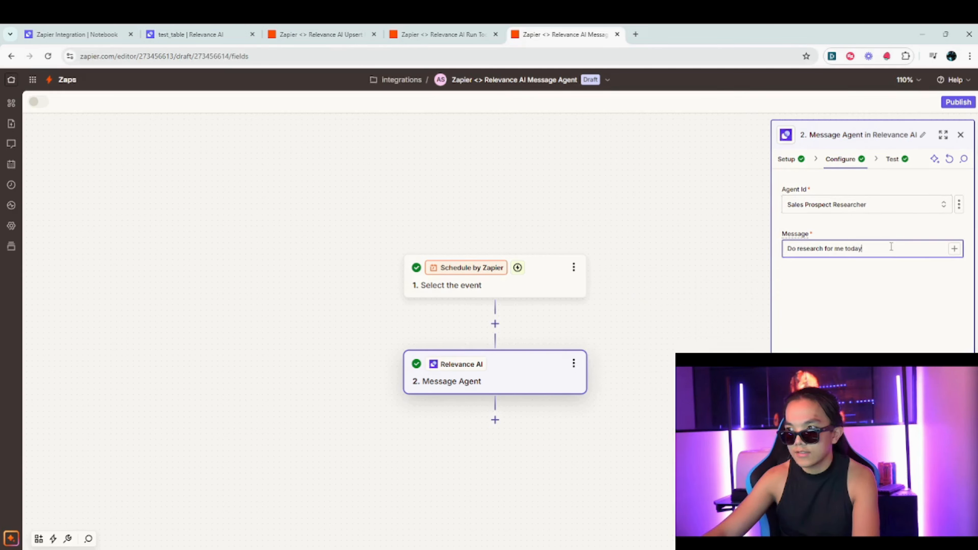
left_click_drag(891, 248, 755, 247)
type("D")
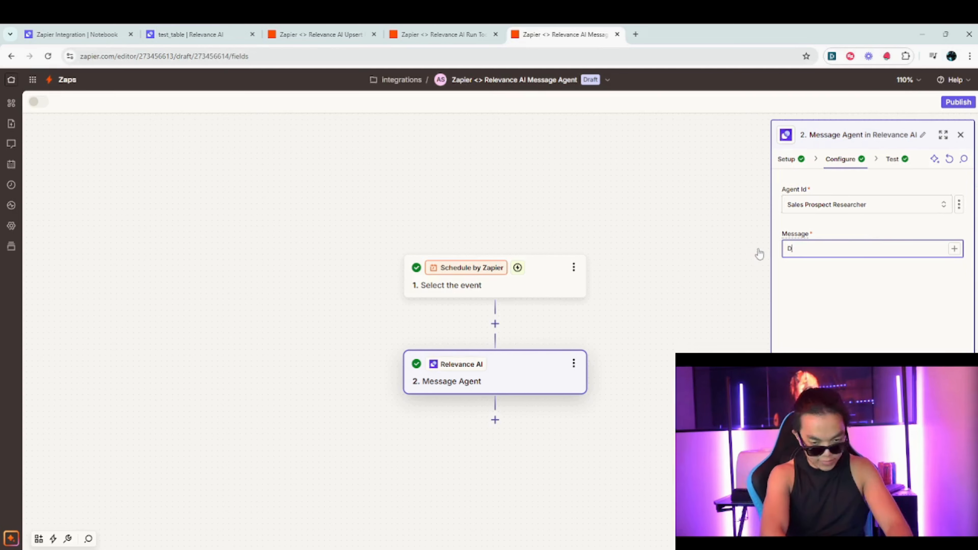
type("o research on")
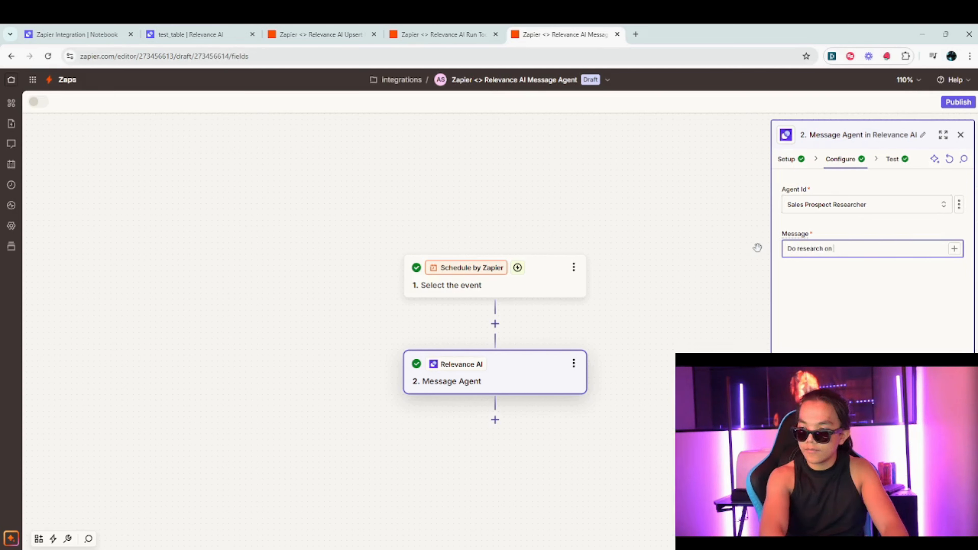
type(" the latest AI News, today's da")
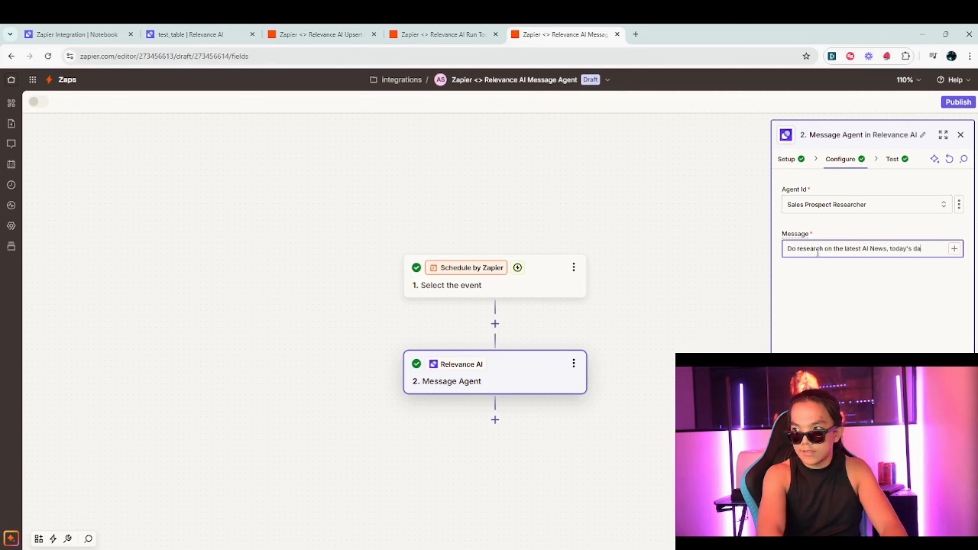
type("y is")
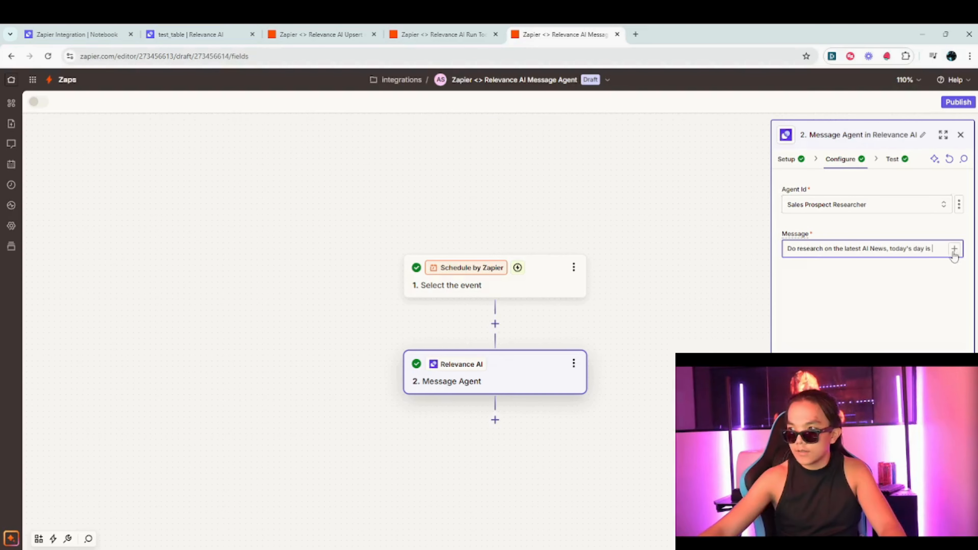
Insert the schedule trigger's Pretty Date value at the end of the agent message
left_click(954, 251)
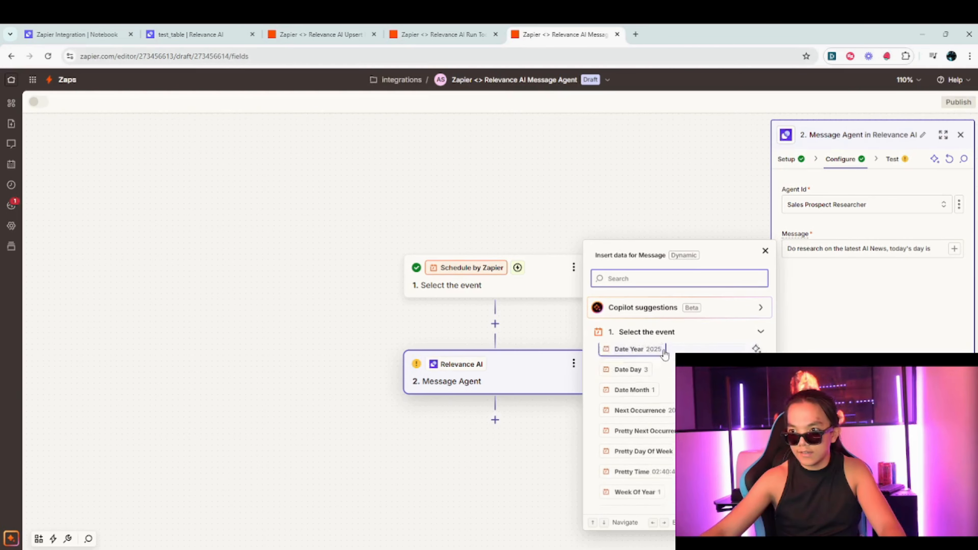
scroll(664, 353, "up", 2)
left_click(654, 354)
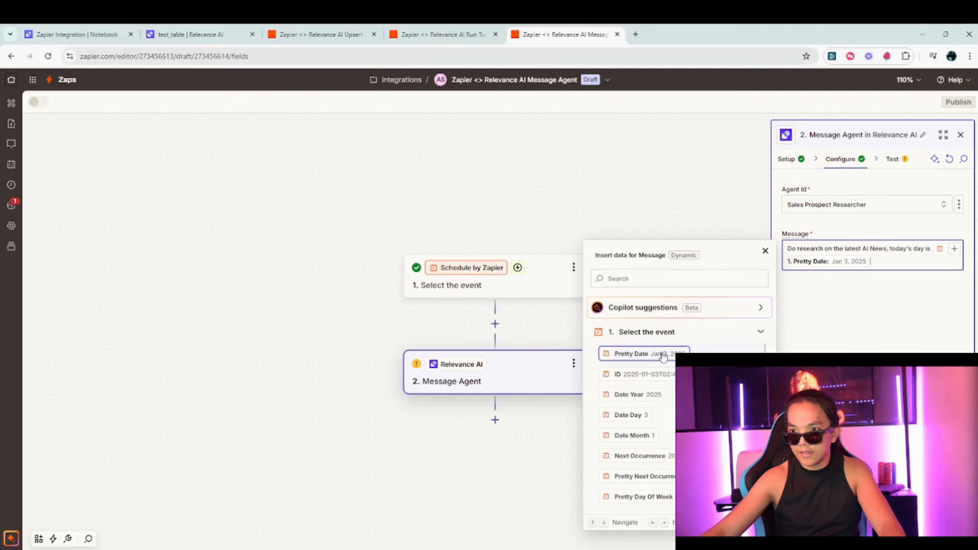
left_click(897, 334)
Continue to the Message Agent action's test, run it and inspect the returned conversation ID
left_click(873, 532)
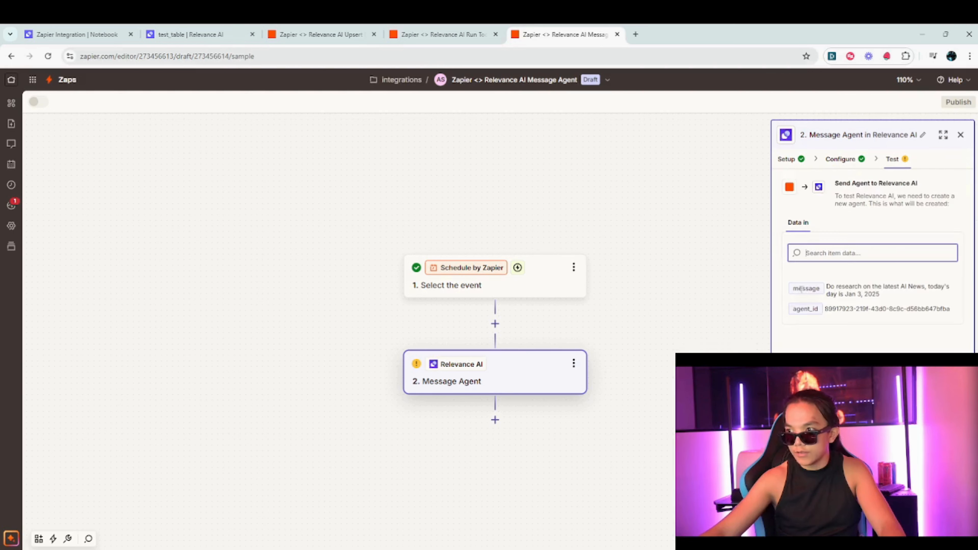
left_click(920, 532)
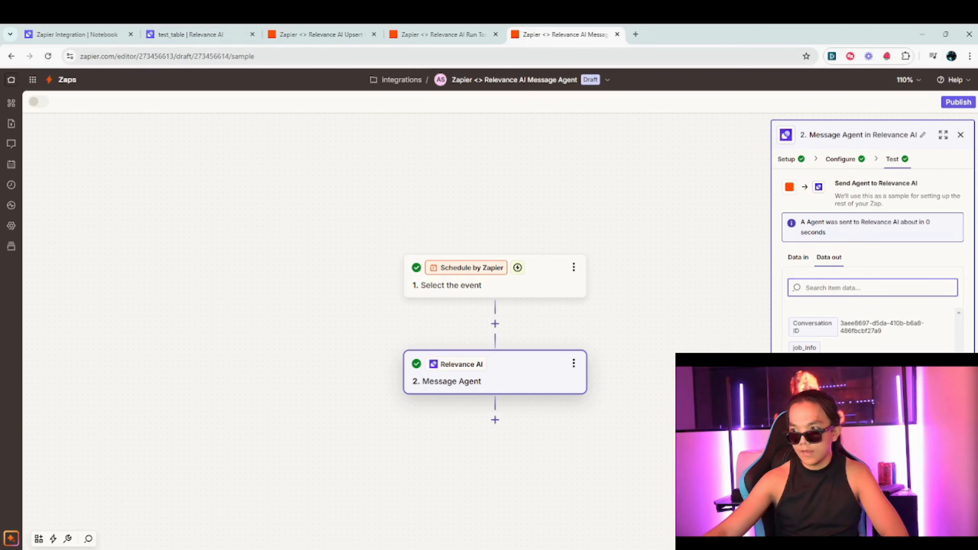
triple_click(881, 327)
Switch to Relevance AI and open the Sales Prospect Researcher agent's Latest AI News 2025 task
left_click(183, 37)
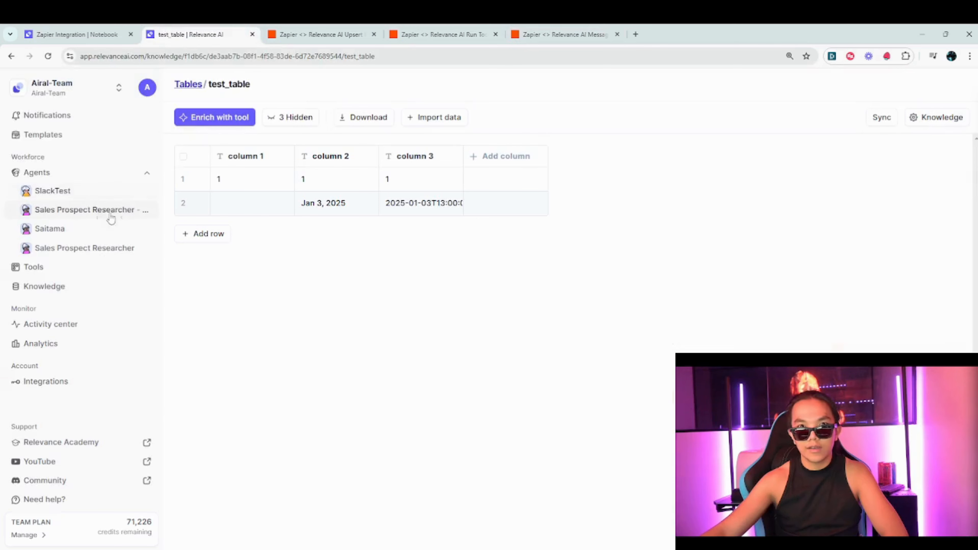
left_click(59, 176)
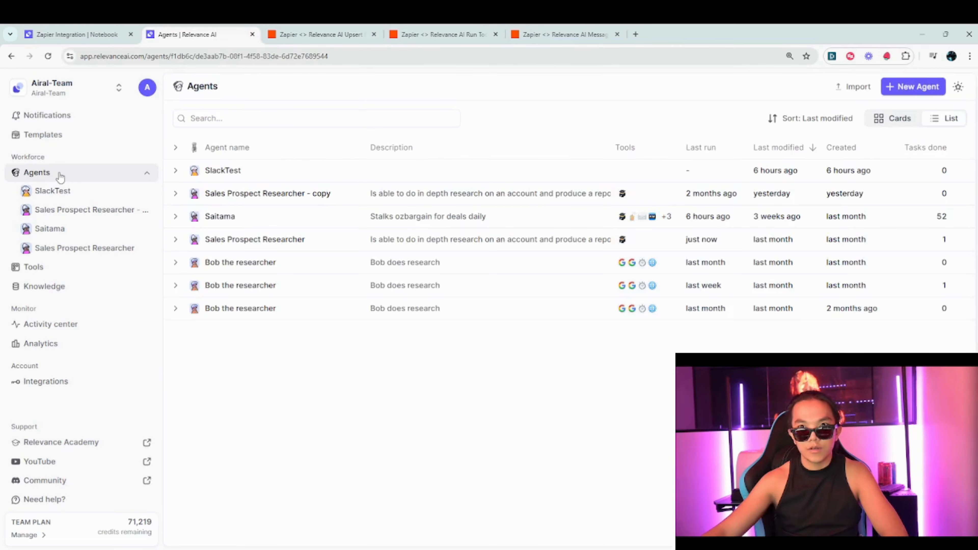
left_click(348, 251)
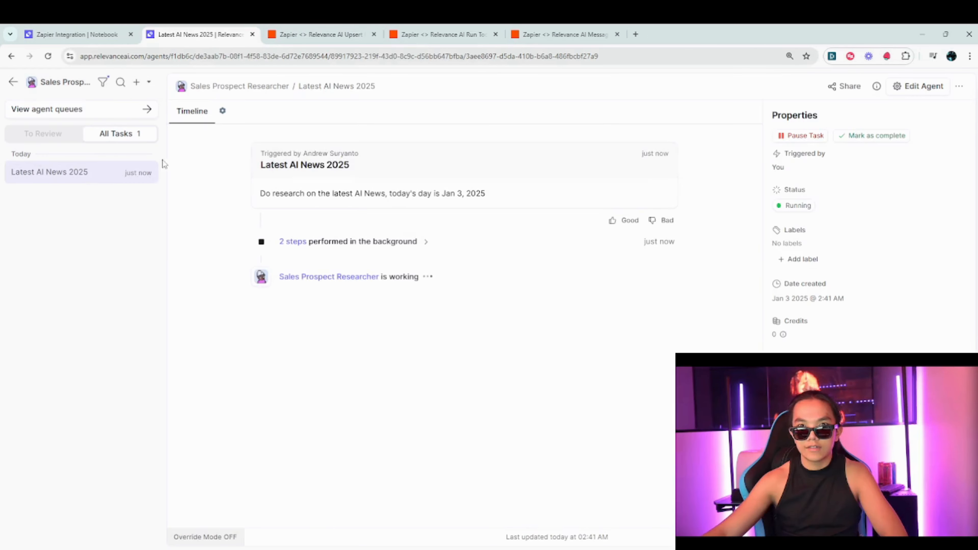
Expand the task's background steps and examine the first Google search's query and output results
left_click(409, 241)
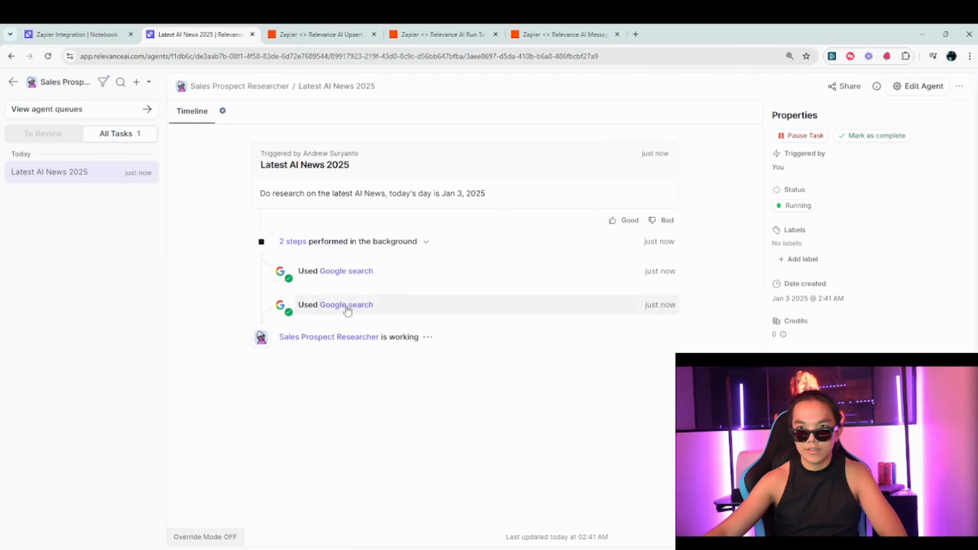
left_click(343, 272)
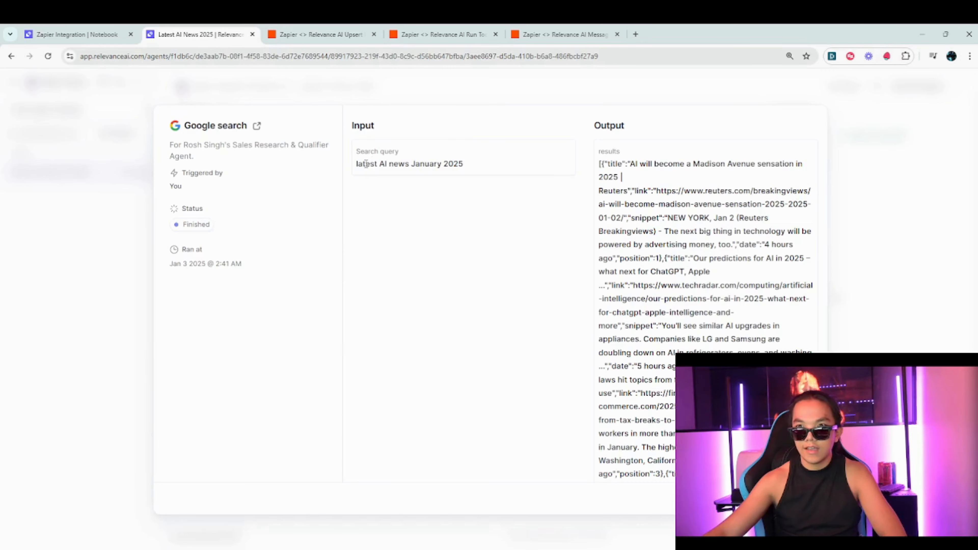
left_click_drag(364, 164, 542, 194)
left_click(542, 194)
left_click_drag(624, 182, 727, 379)
left_click(649, 228)
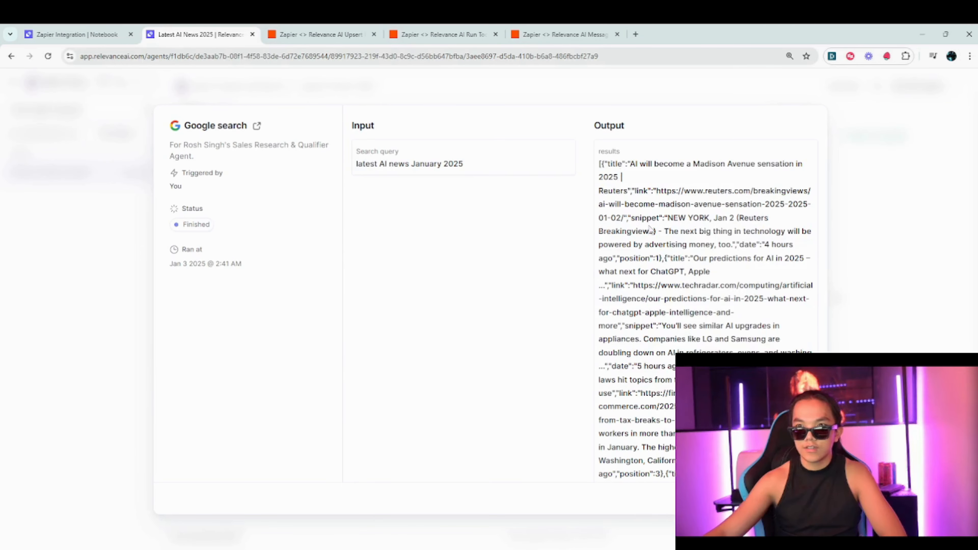
left_click_drag(599, 163, 689, 407)
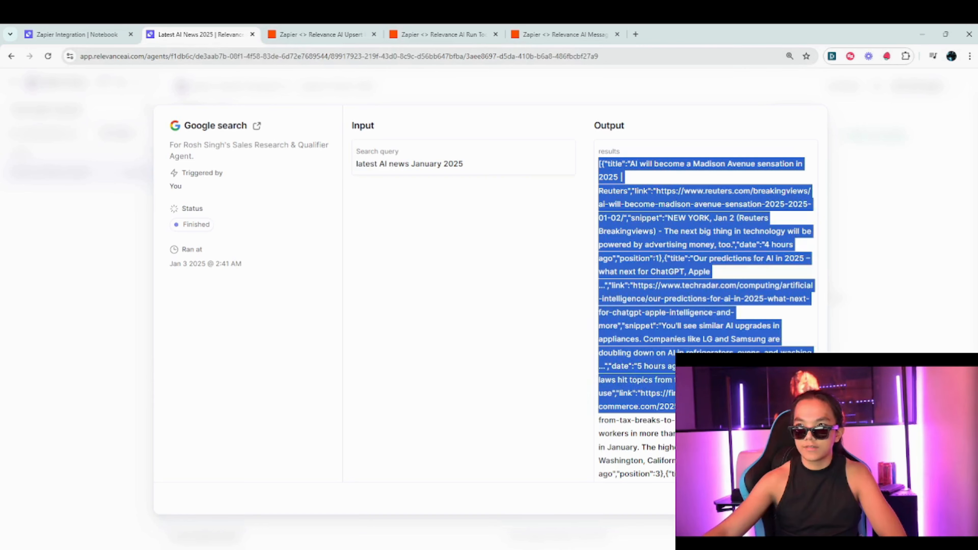
Reopen the Message Agent action's setup in Zapier, then review the API step of Relevance AI's Zapier Integration tool
left_click(562, 34)
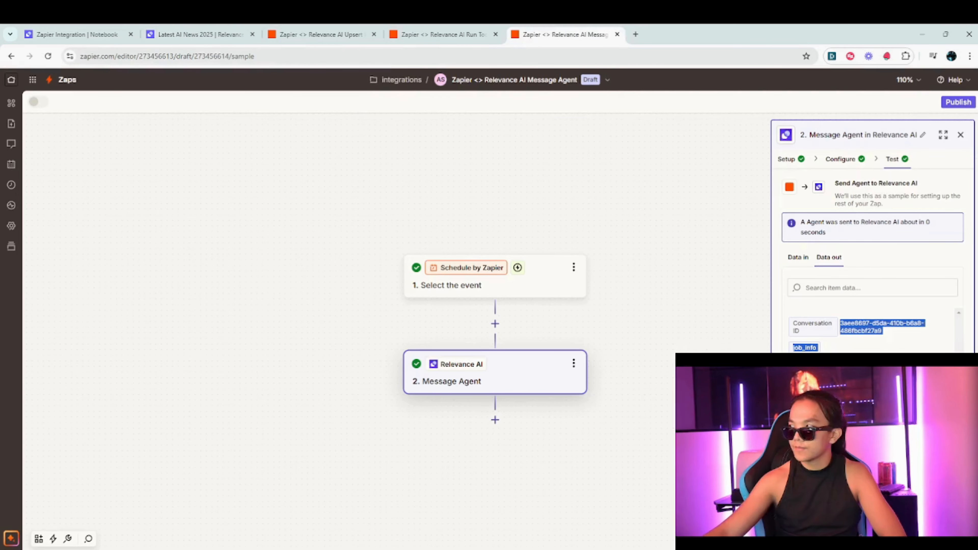
left_click(471, 372)
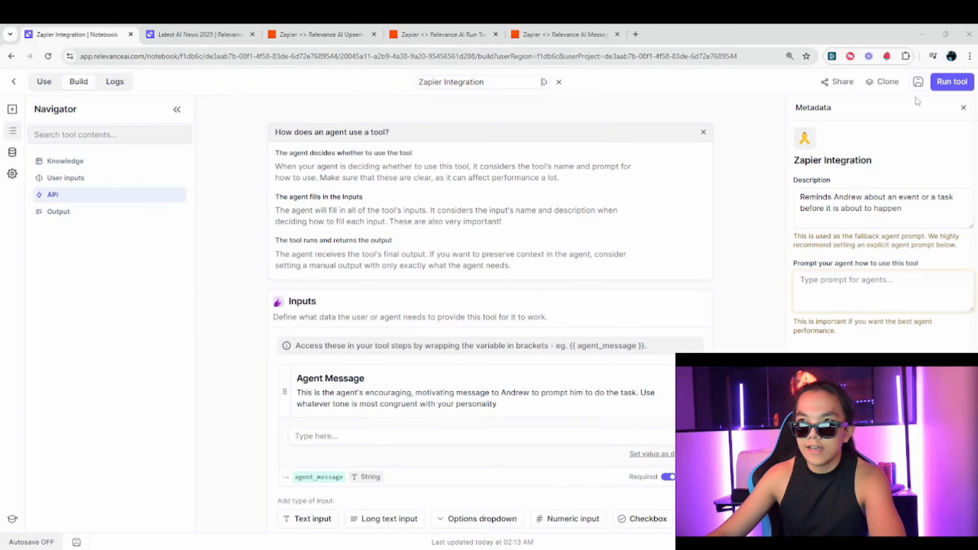
scroll(454, 174, "down", 8)
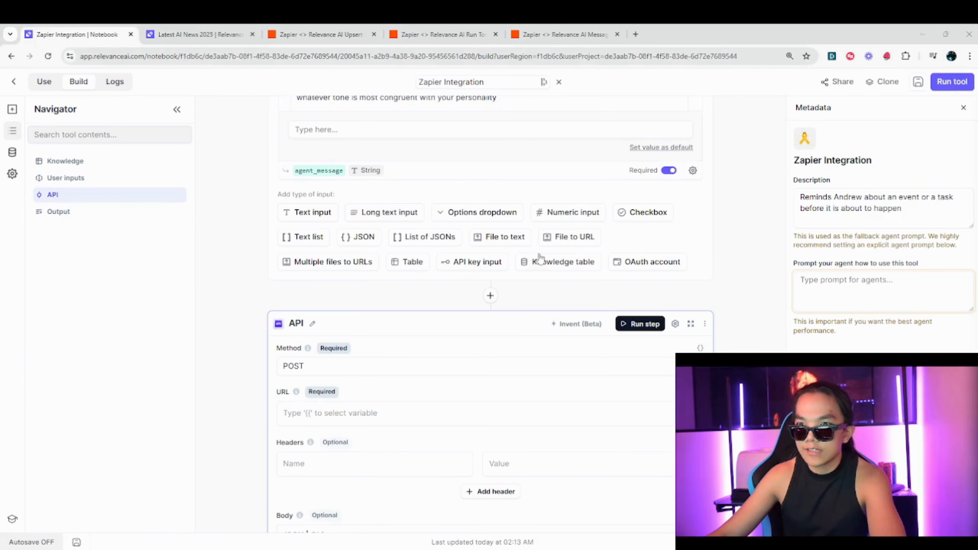
scroll(328, 186, "down", 5)
scroll(372, 274, "up", 4)
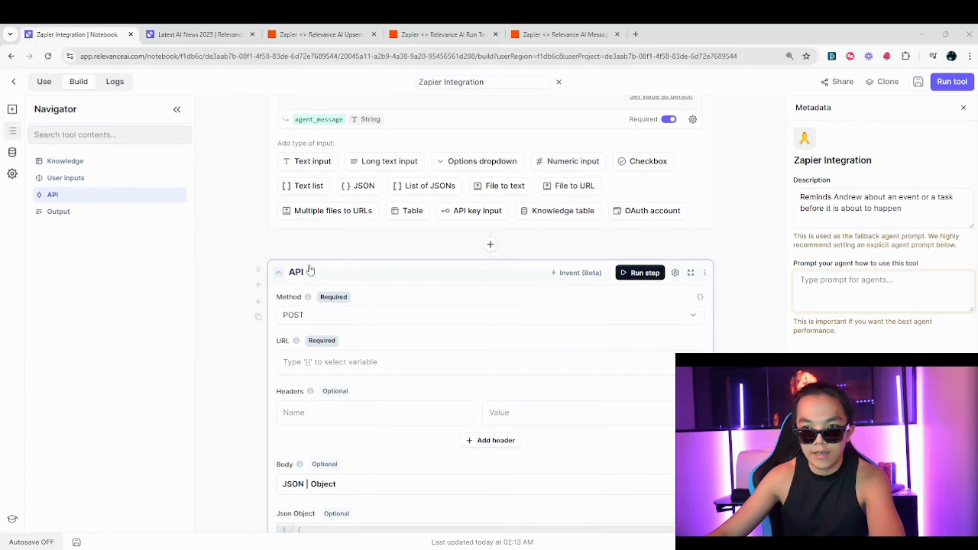
Switch to the Message Agent draft and change its trigger to Webhooks by Zapier with the Catch Hook event
left_click(538, 27)
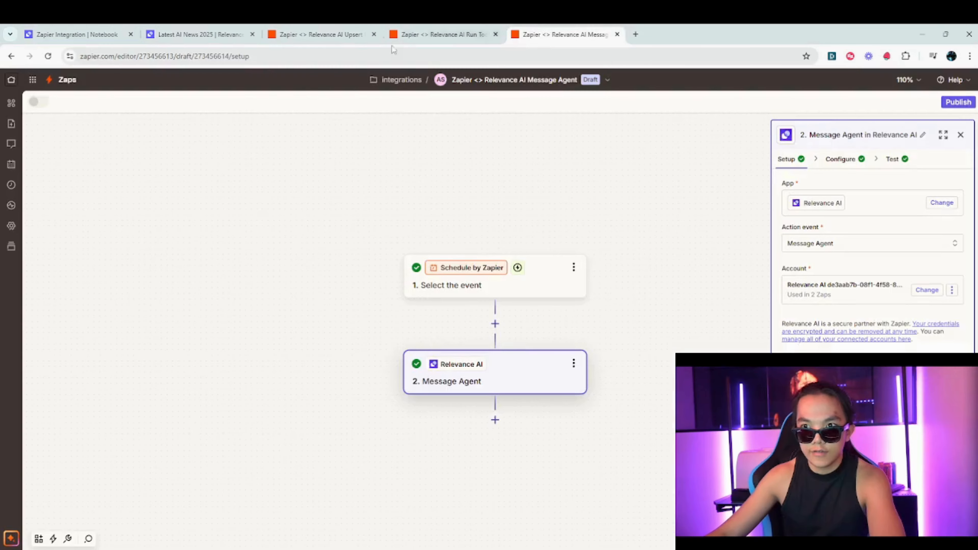
left_click_drag(561, 192, 552, 200)
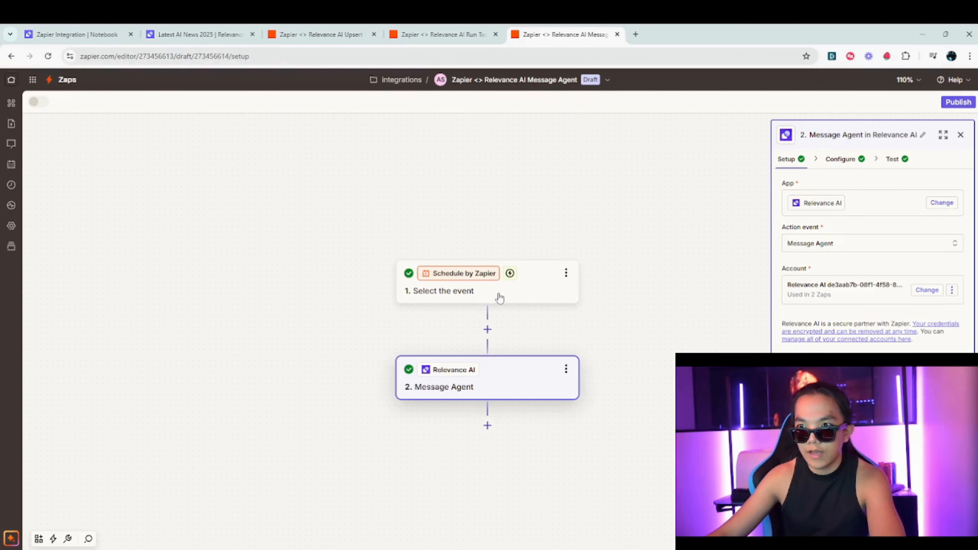
left_click(519, 299)
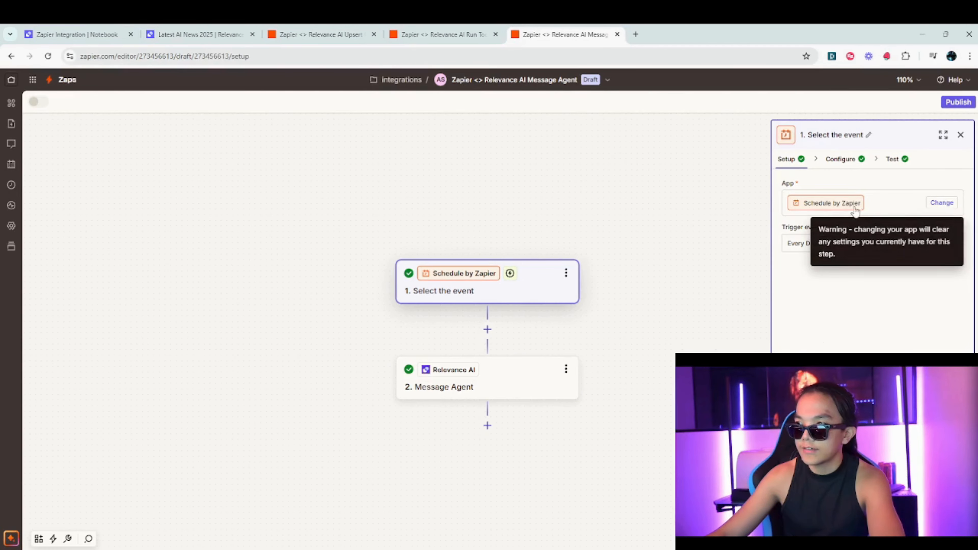
left_click(882, 205)
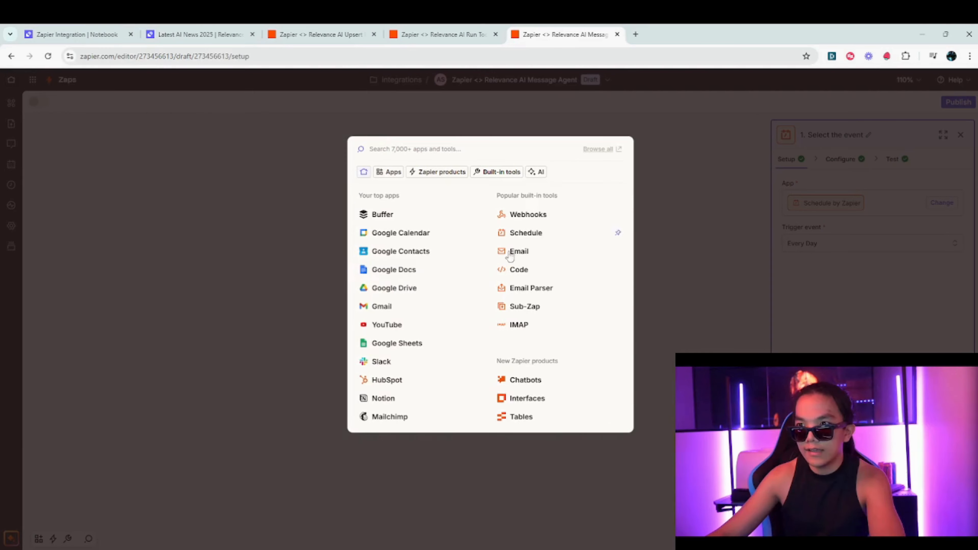
left_click(528, 215)
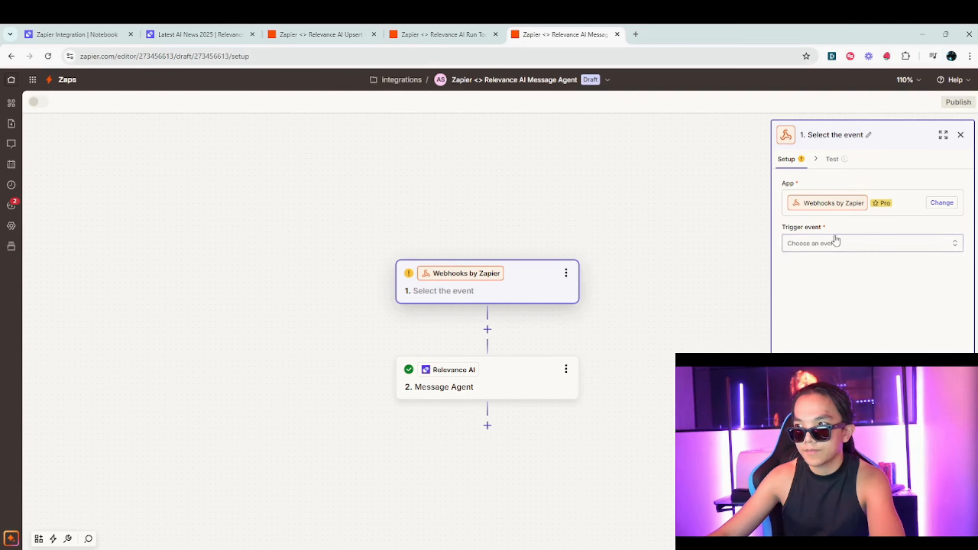
left_click(835, 242)
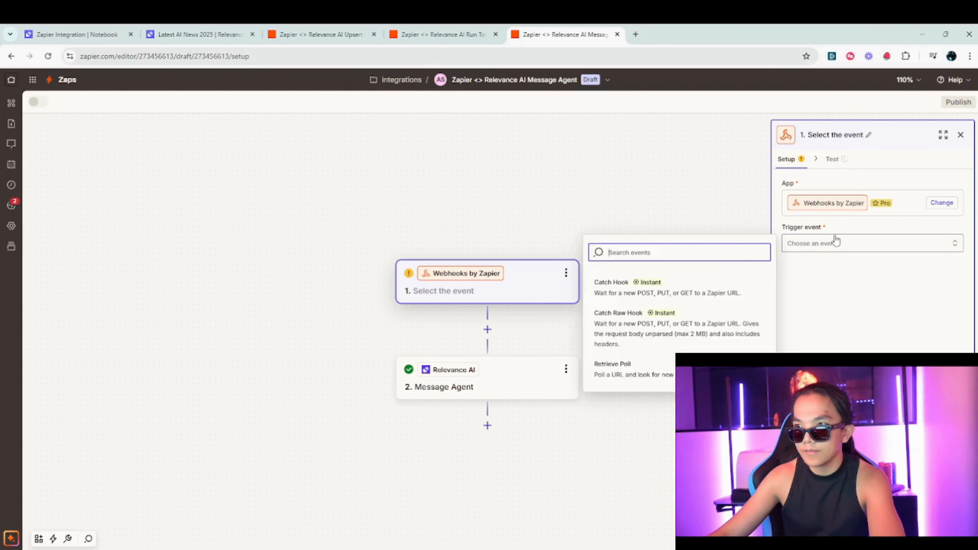
left_click(676, 295)
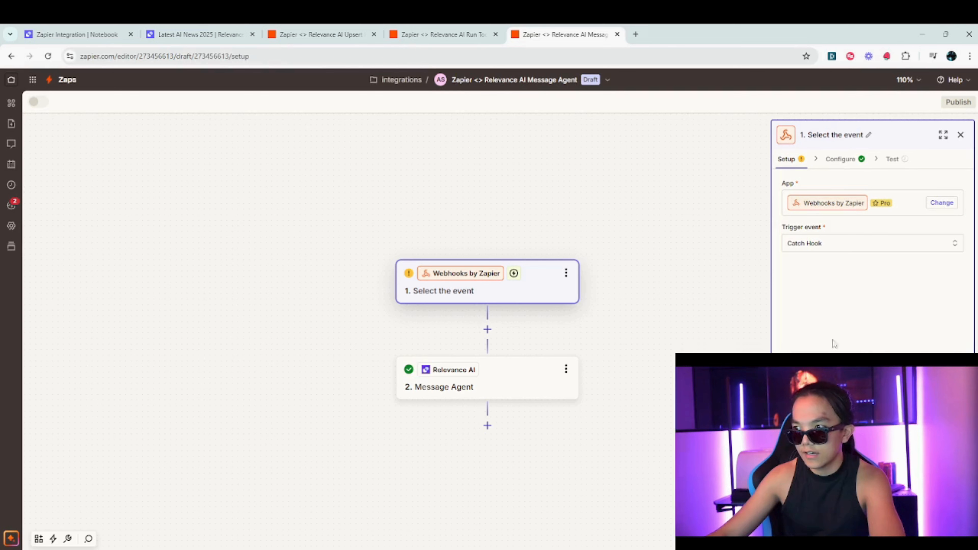
Continue to the webhook trigger's test without a child key and copy the generated webhook URL
left_click(847, 531)
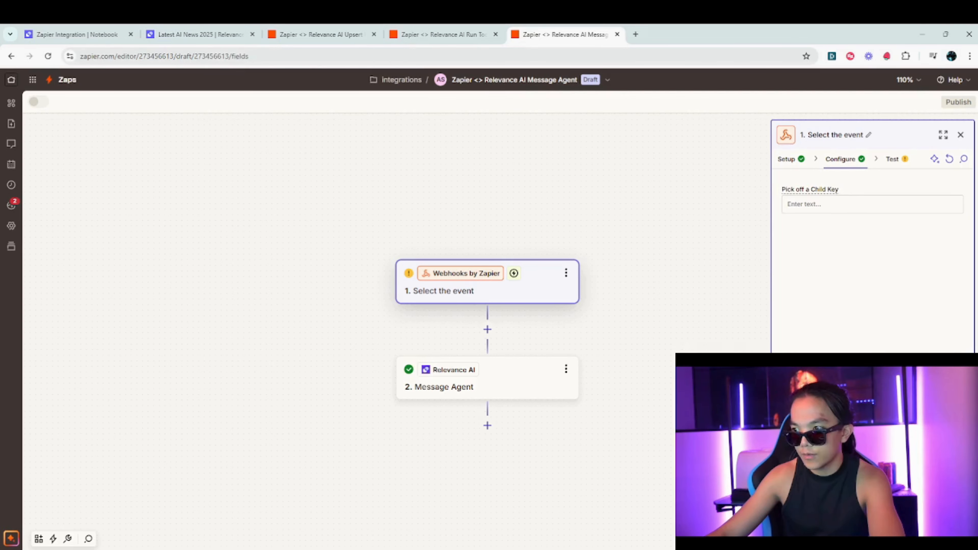
left_click(846, 532)
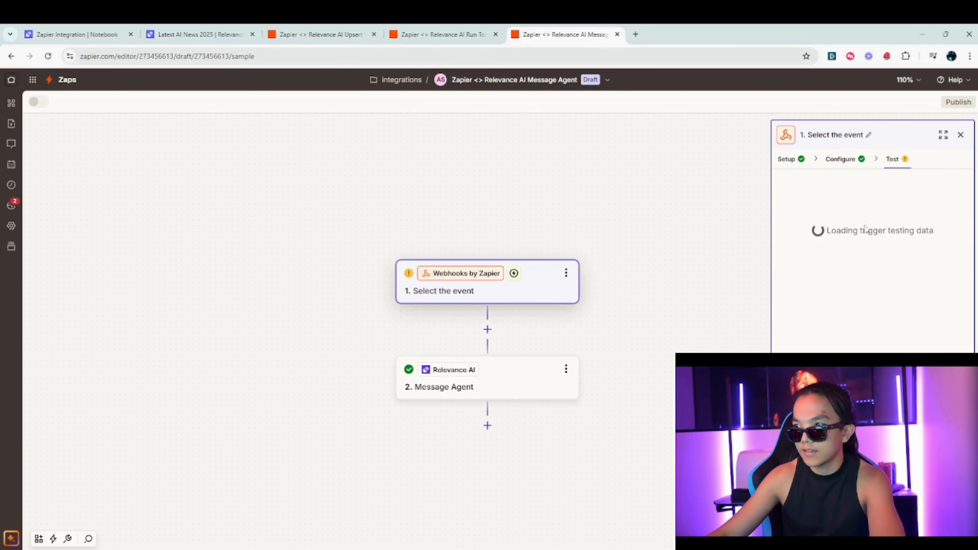
left_click(932, 223)
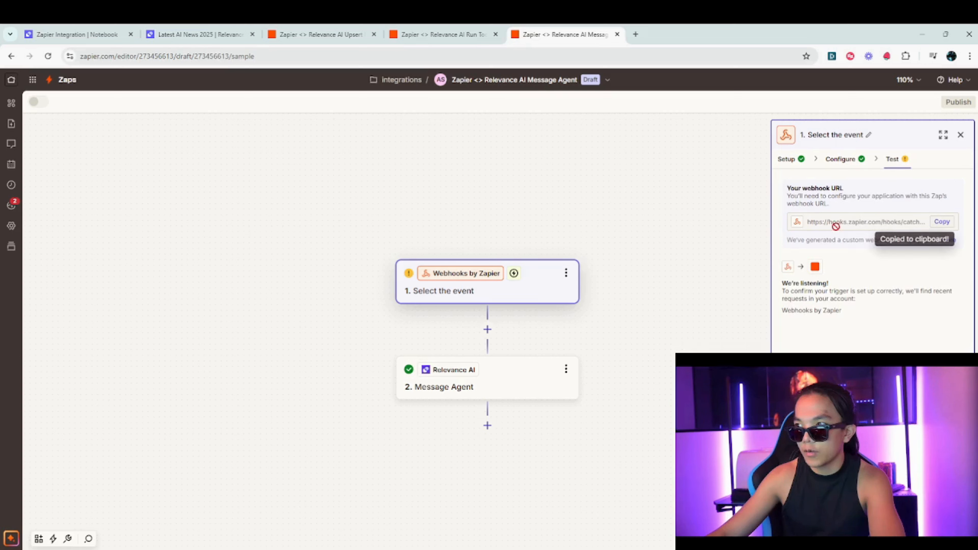
left_click_drag(788, 185, 854, 197)
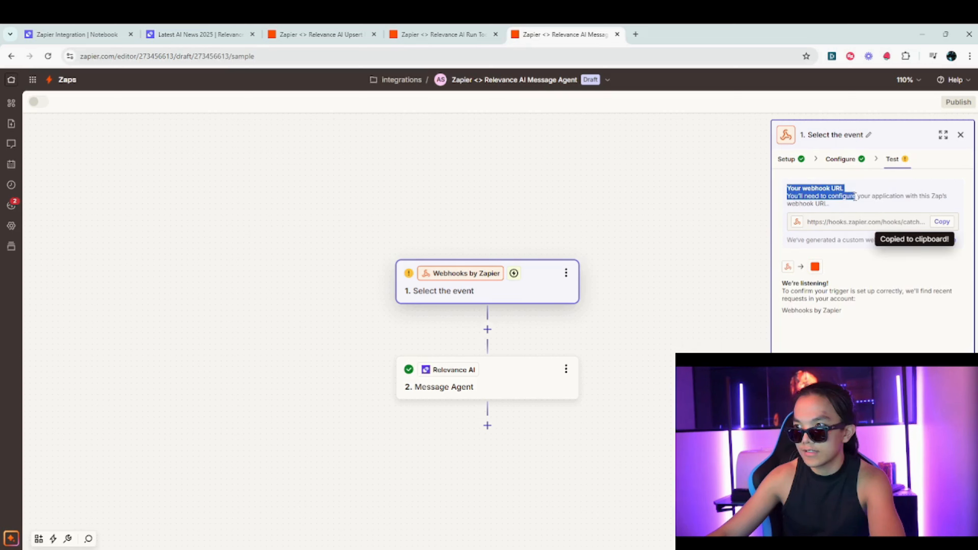
left_click(875, 194)
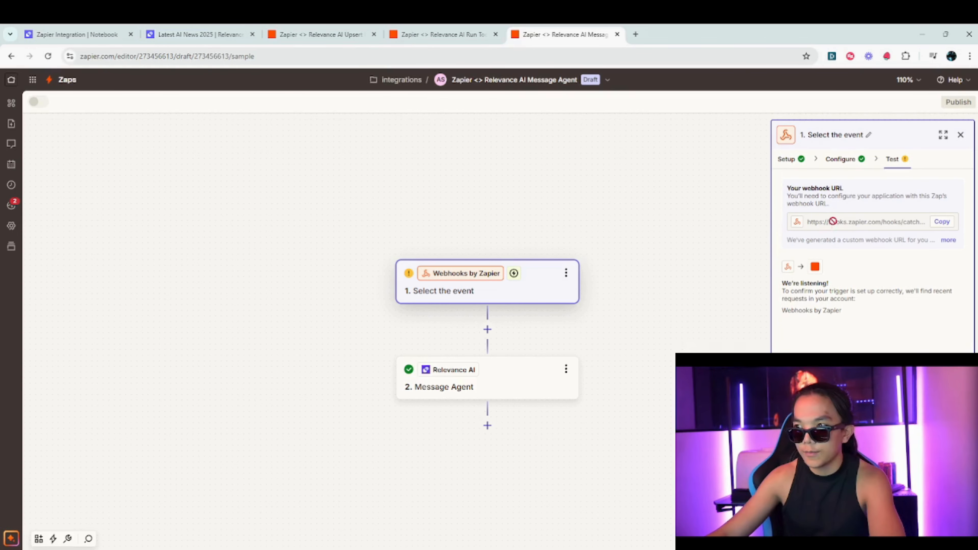
Return to Relevance AI's Zapier Integration tool and insert a new API step between the inputs and the existing API step
left_click(77, 34)
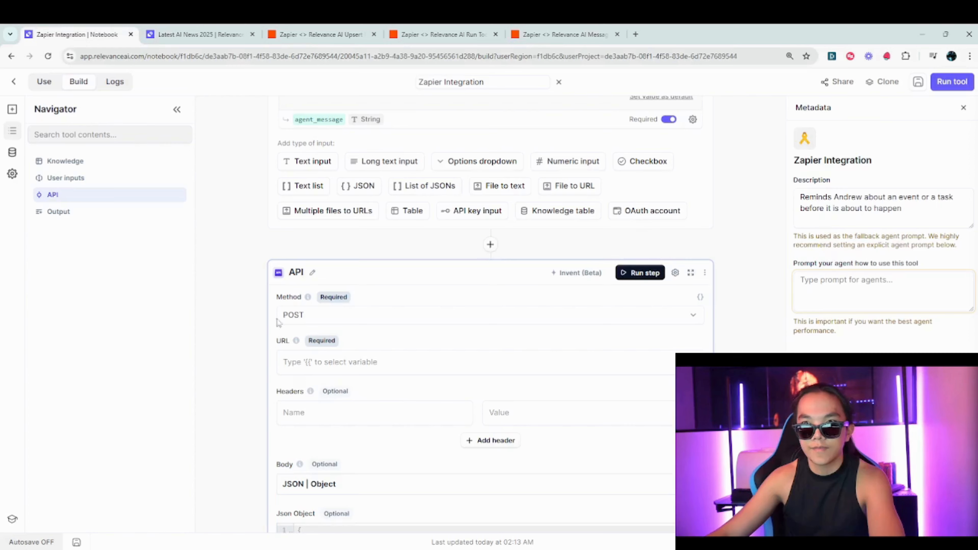
scroll(426, 201, "up", 5)
scroll(231, 306, "down", 6)
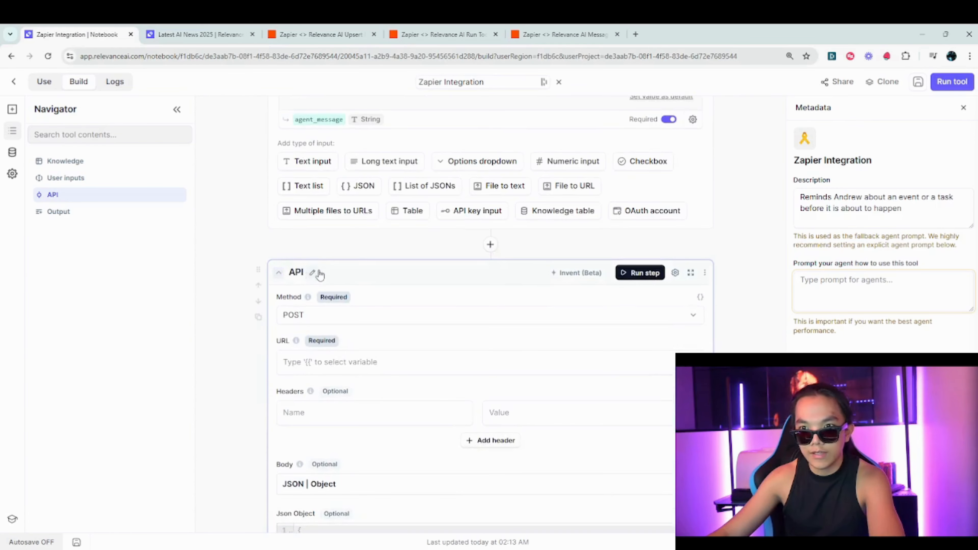
left_click(491, 246)
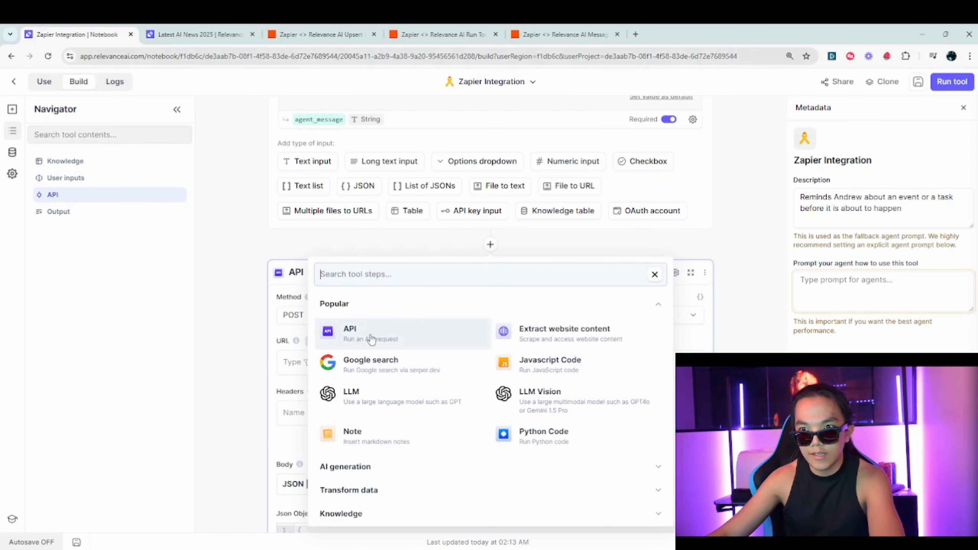
left_click(370, 339)
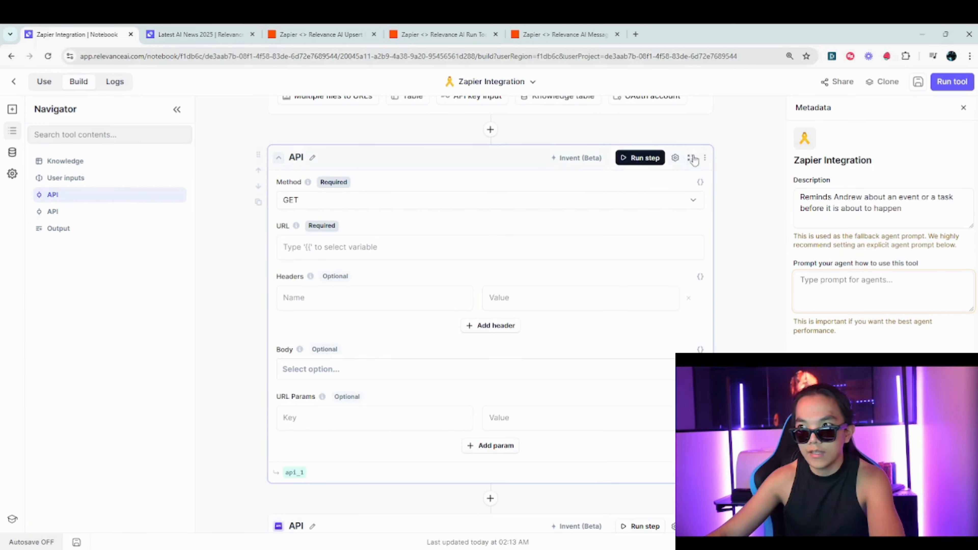
left_click(704, 158)
left_click(746, 312)
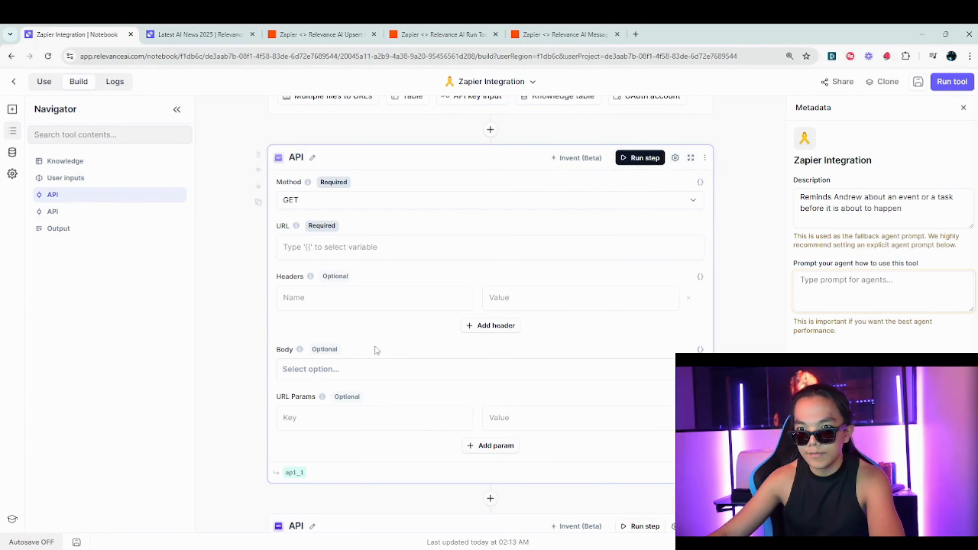
Set the new API step's method to POST and paste the copied Zapier webhook URL as its URL
left_click(344, 245)
left_click(341, 210)
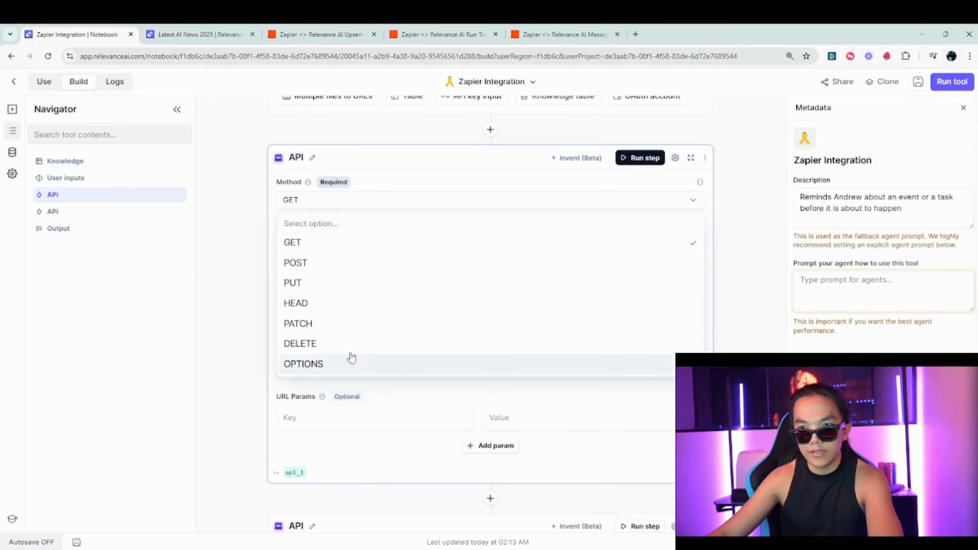
left_click(238, 385)
scroll(241, 386, "down", 1)
left_click(337, 158)
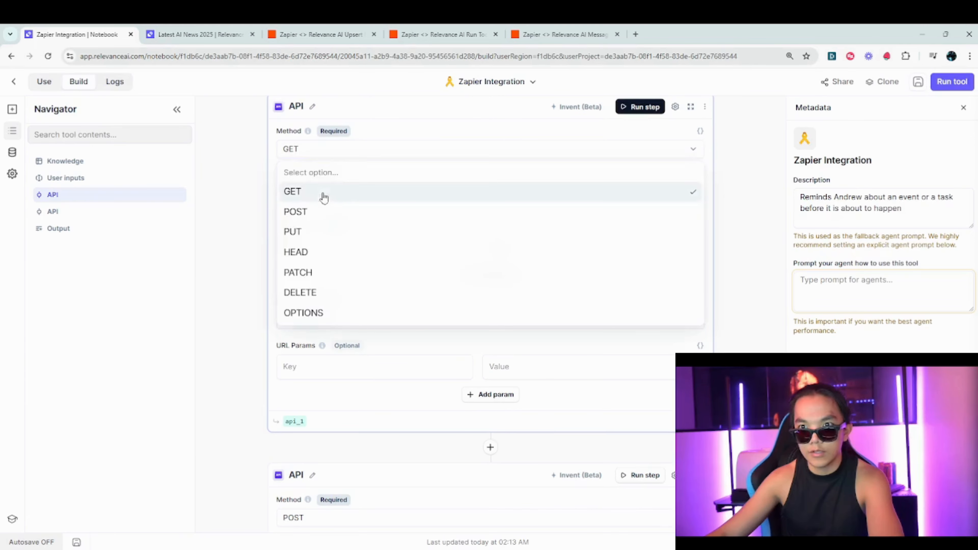
left_click(324, 211)
left_click(316, 197)
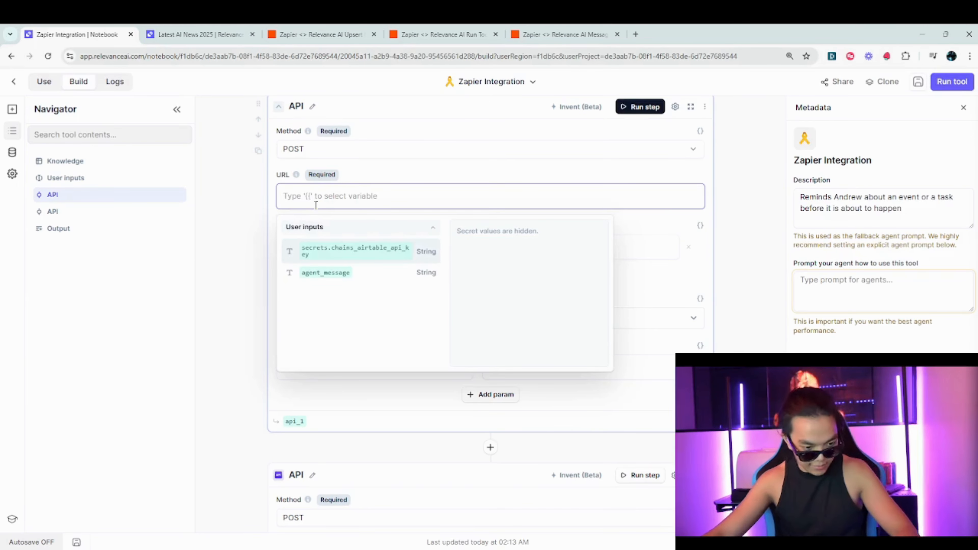
key("ctrl+v")
scroll(286, 296, "up", 2)
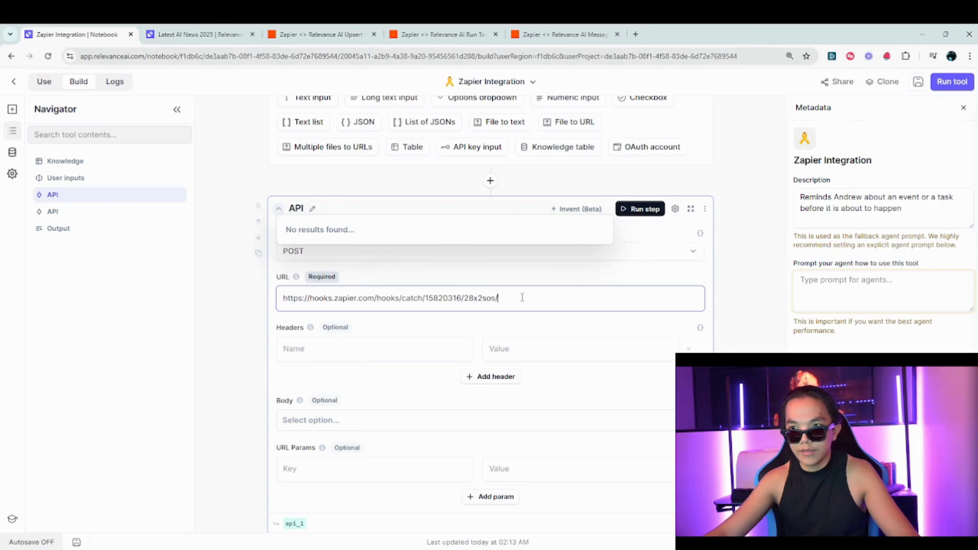
Recheck and recopy the webhook URL in Zapier's trigger test, then compare it with the URL in the tool's new API step
left_click(563, 35)
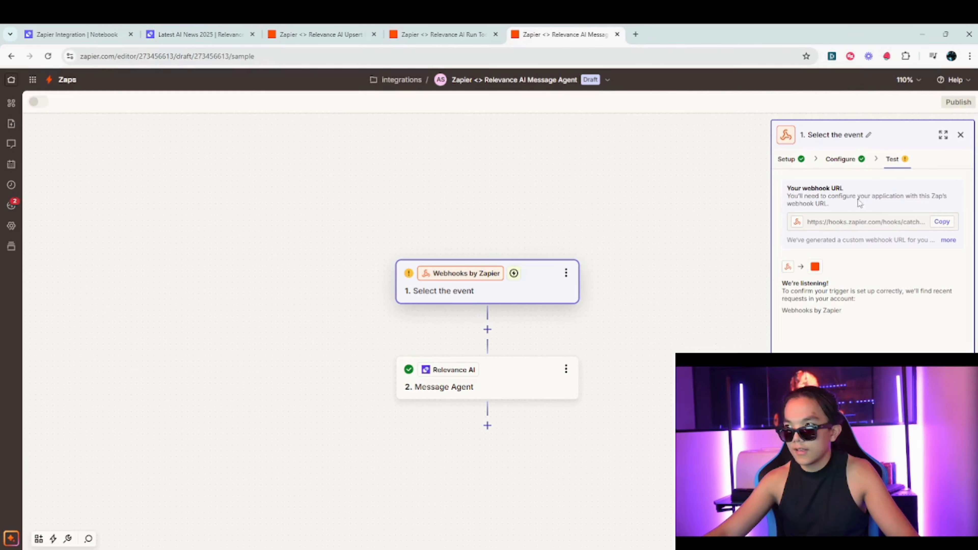
left_click_drag(771, 216, 906, 265)
left_click(909, 248)
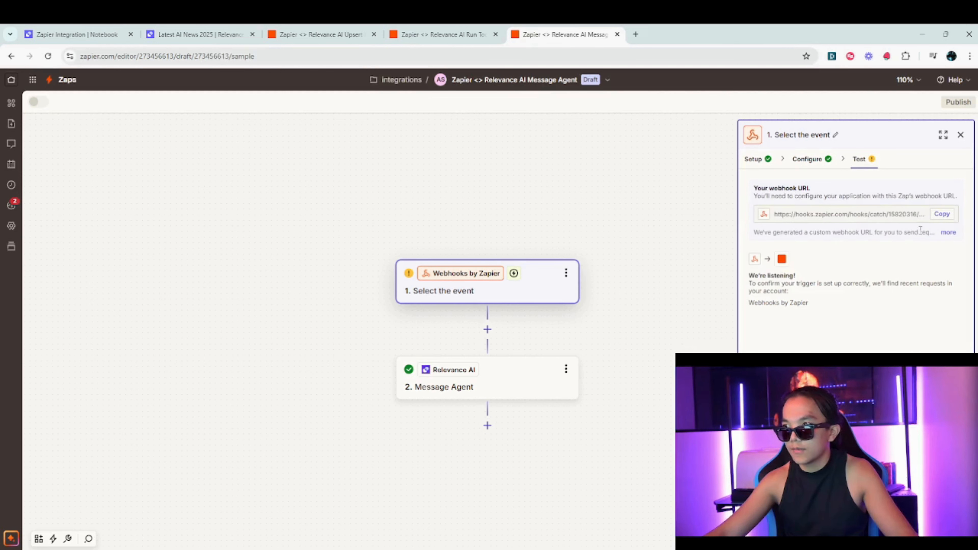
left_click(939, 216)
left_click(82, 35)
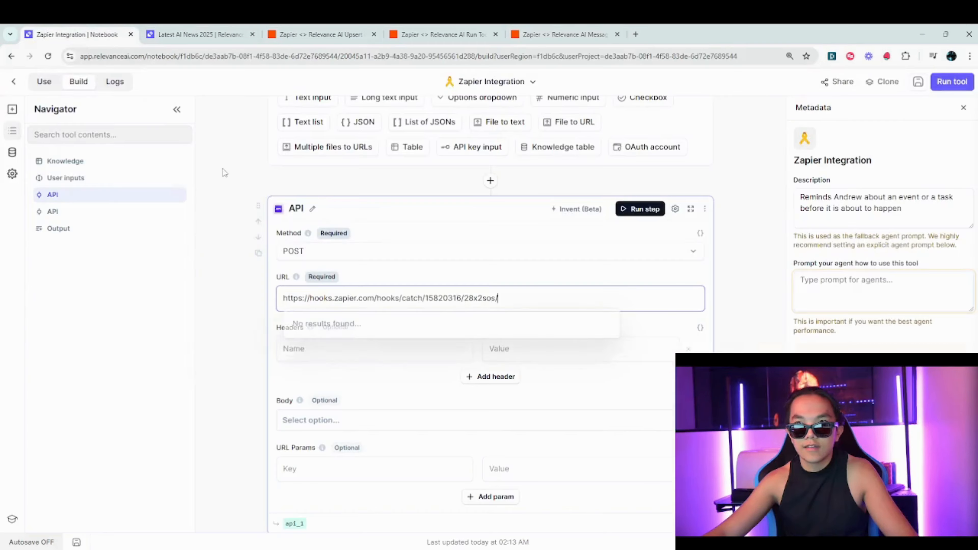
left_click_drag(495, 296, 303, 347)
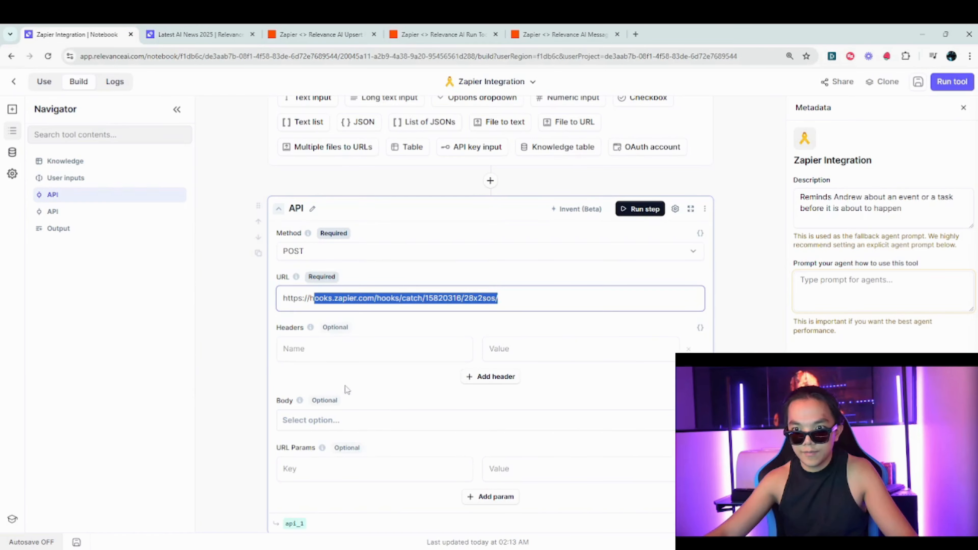
left_click(349, 353)
Set the new API step's body format to JSON | Object
left_click(657, 421)
left_click(731, 420)
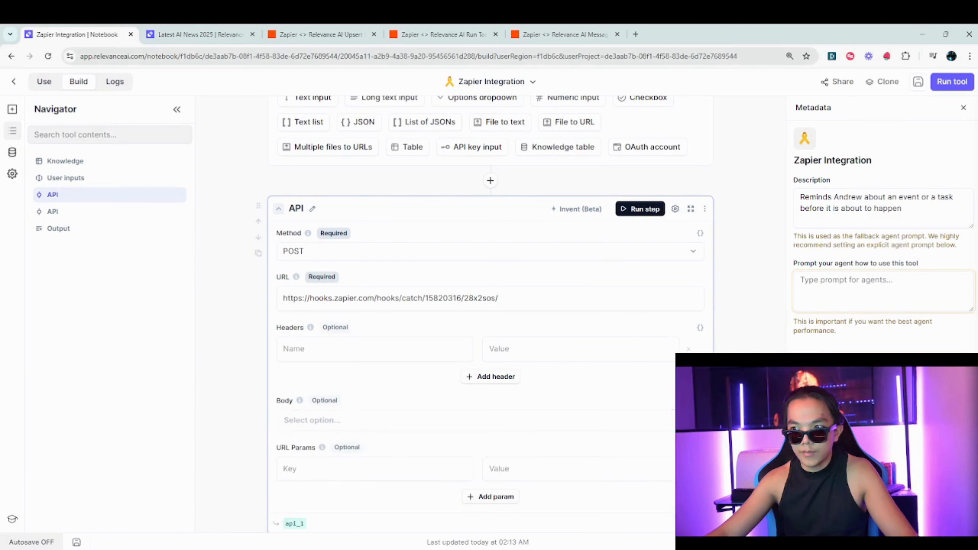
left_click(700, 401)
left_click(649, 425)
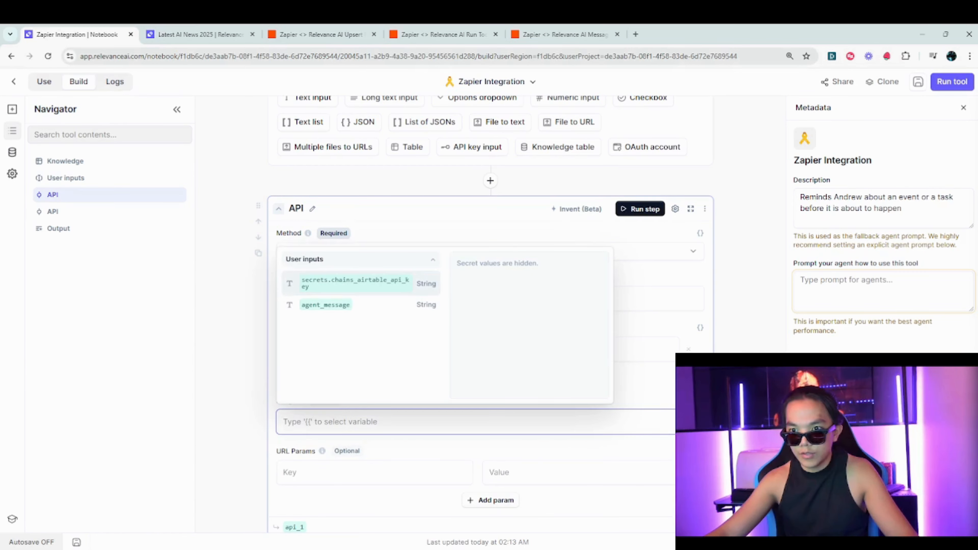
left_click(723, 406)
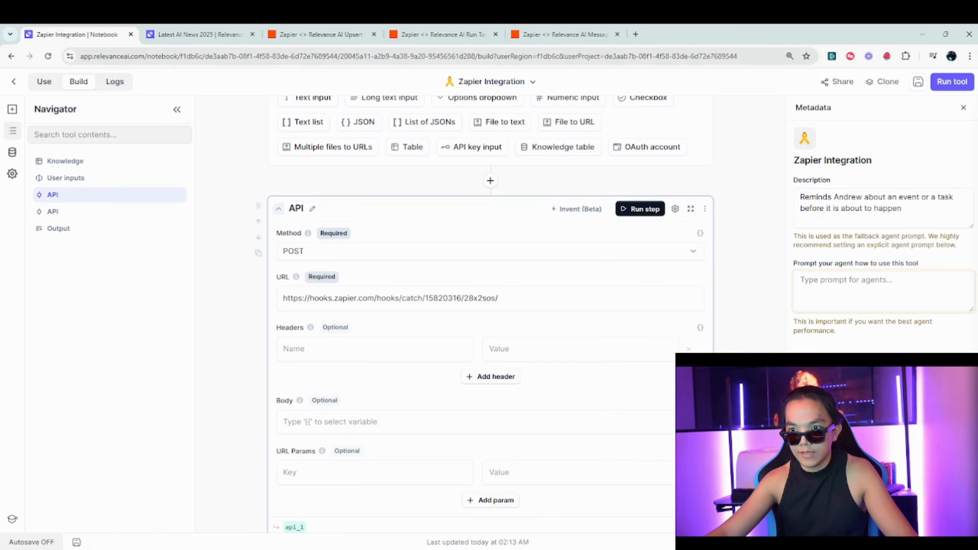
left_click(699, 401)
scroll(692, 401, "down", 1)
left_click(649, 374)
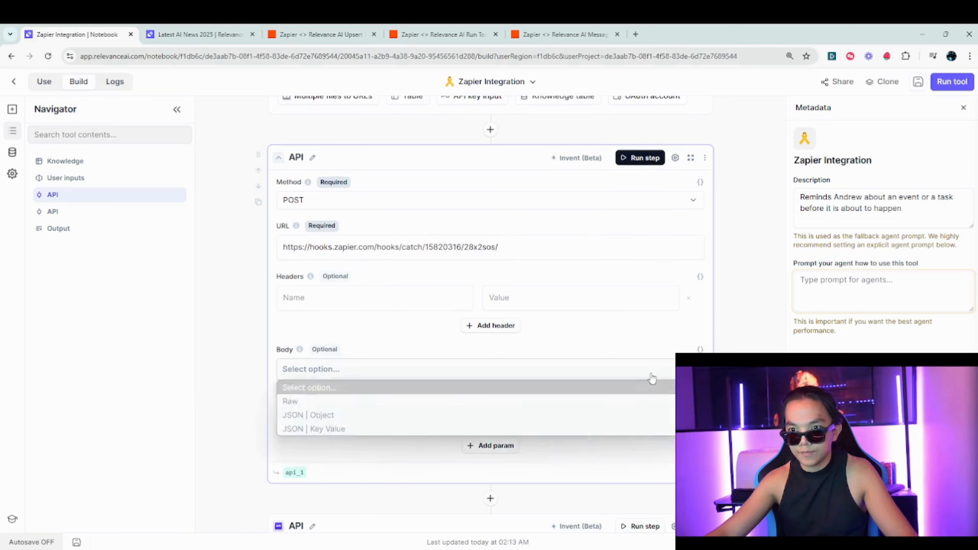
left_click(319, 415)
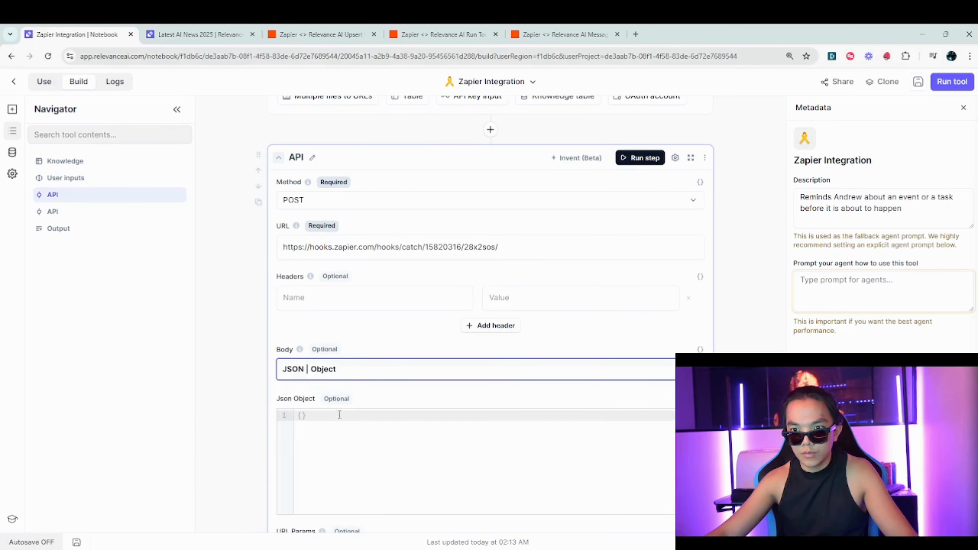
Copy the JSON object mapping "agent_message" to "{{agent_message}}" from the older API step into the new step's body
left_click(355, 370)
left_click(457, 418)
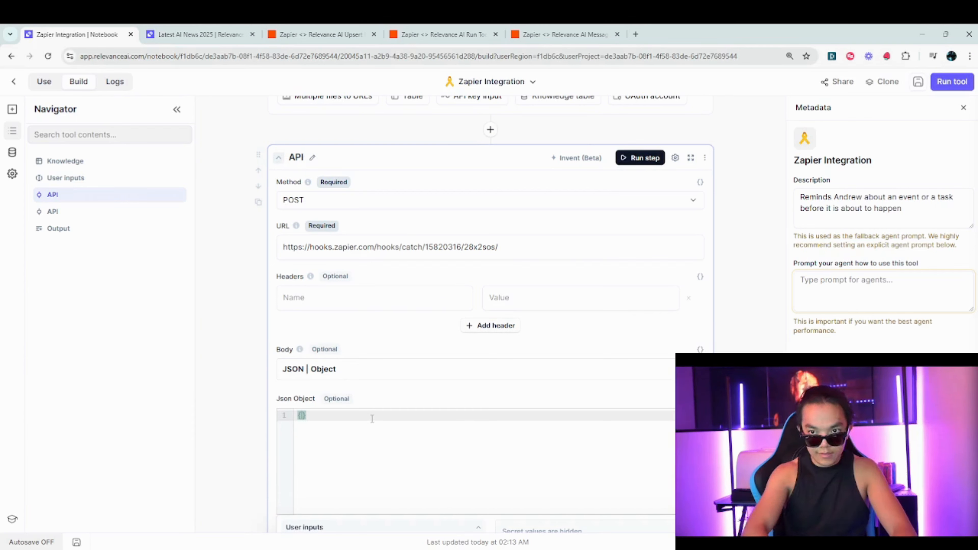
key("Return")
key("Return")
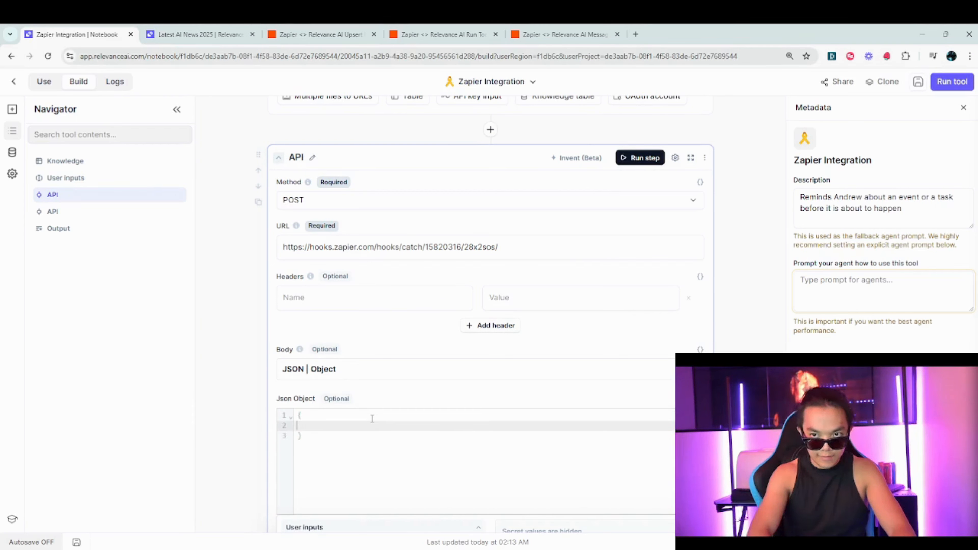
scroll(236, 338, "down", 15)
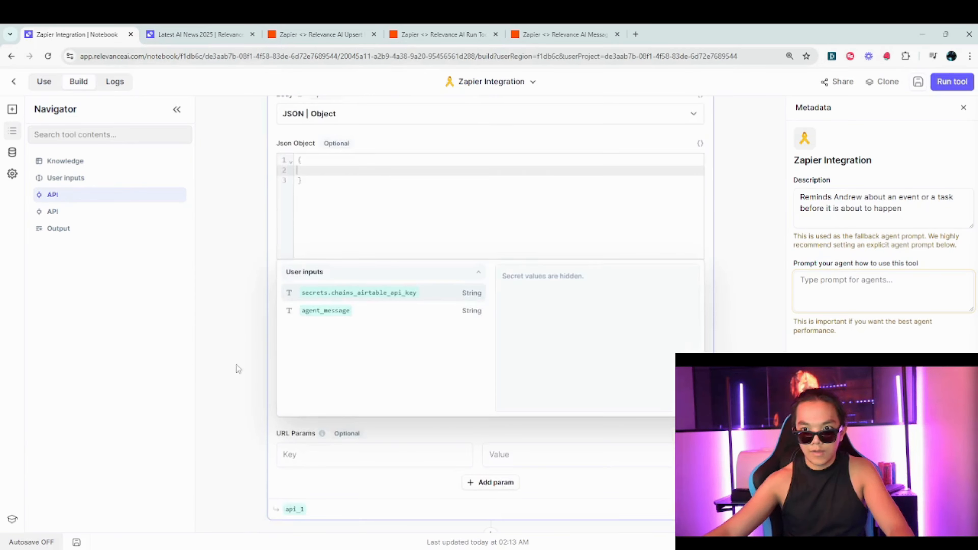
left_click(319, 378)
key("ctrl+a")
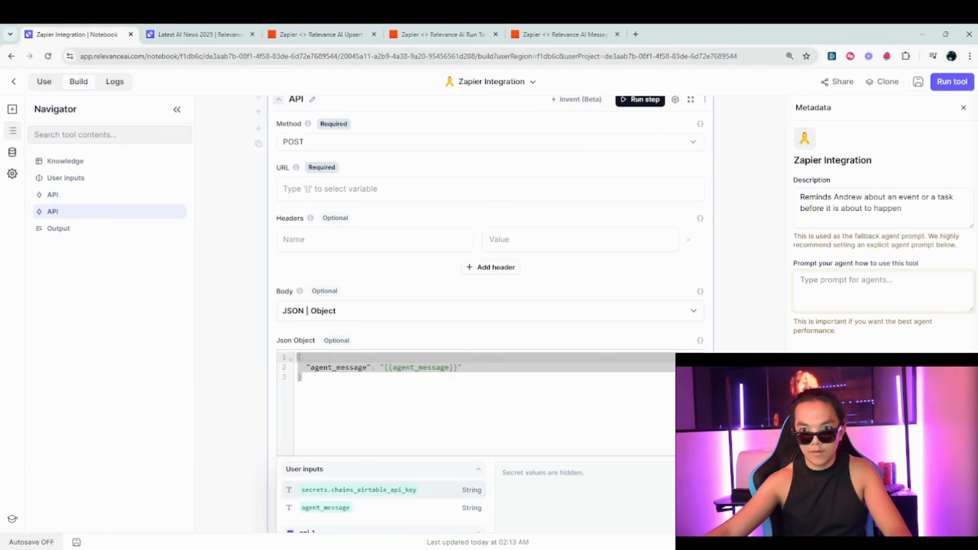
scroll(265, 333, "up", 5)
scroll(270, 339, "up", 6)
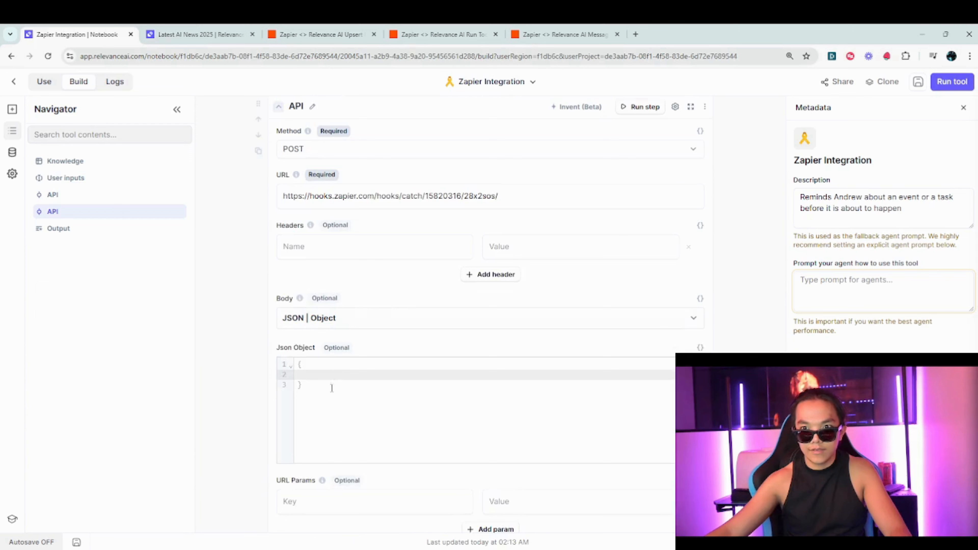
key("ctrl+v")
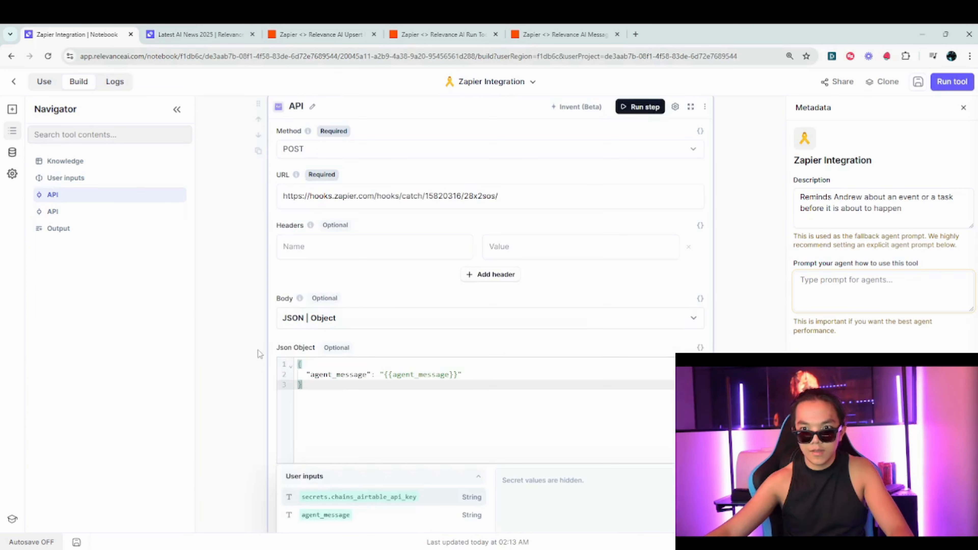
left_click(337, 375)
left_click_drag(449, 375, 397, 374)
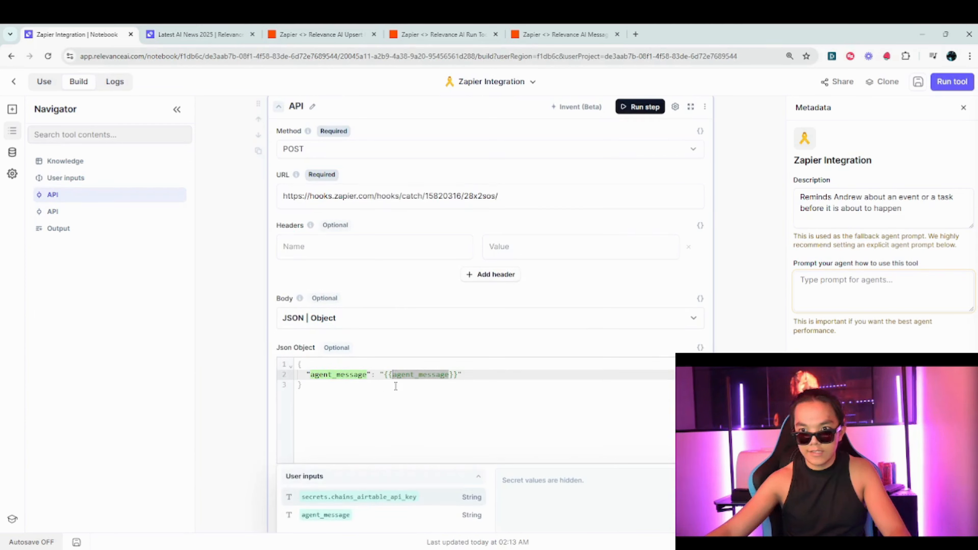
Fill in the tool's Agent Message input with the test text "Hi, how are you"
scroll(259, 332, "up", 9)
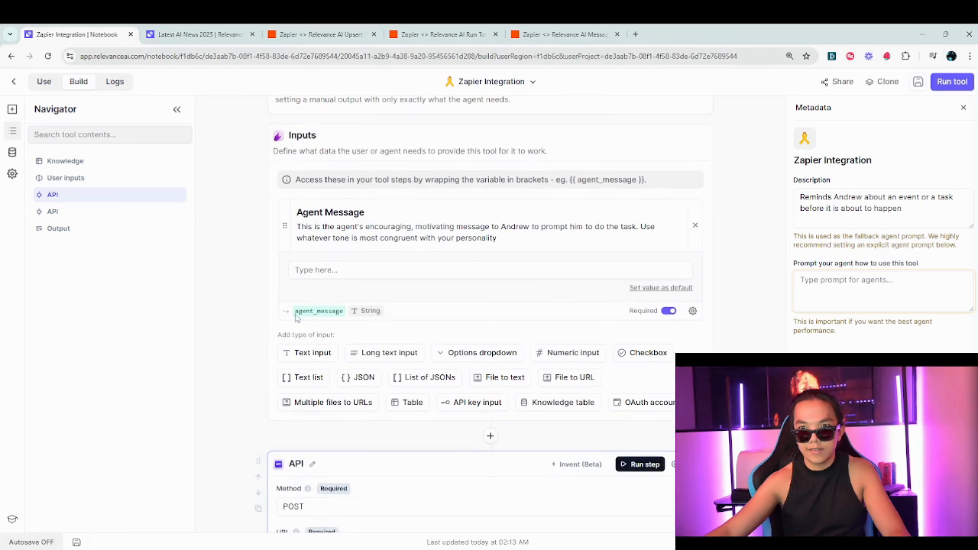
left_click(311, 216)
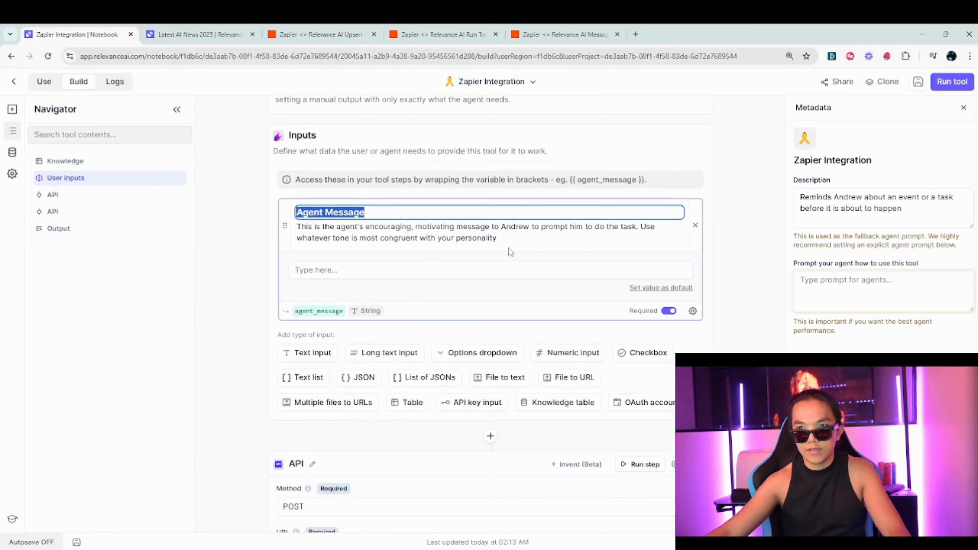
left_click(418, 271)
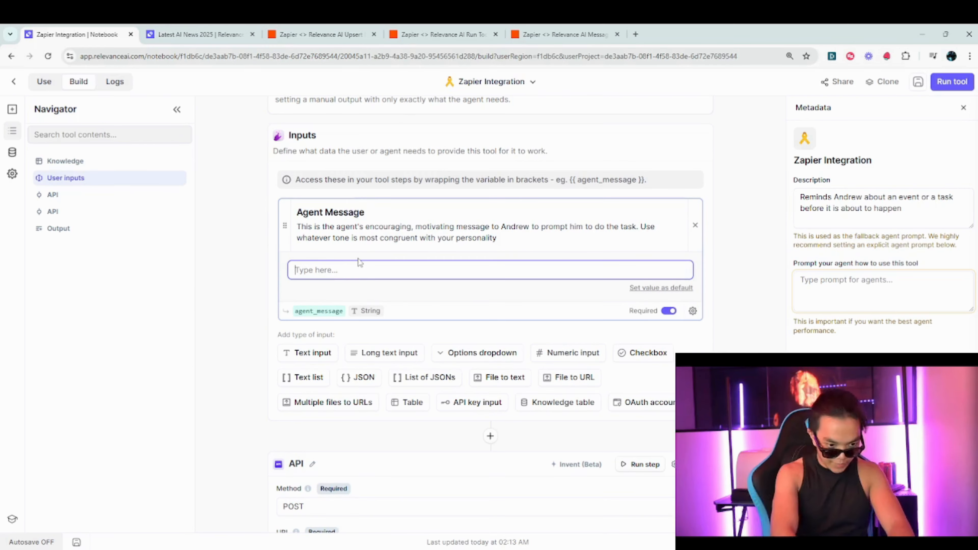
type("H")
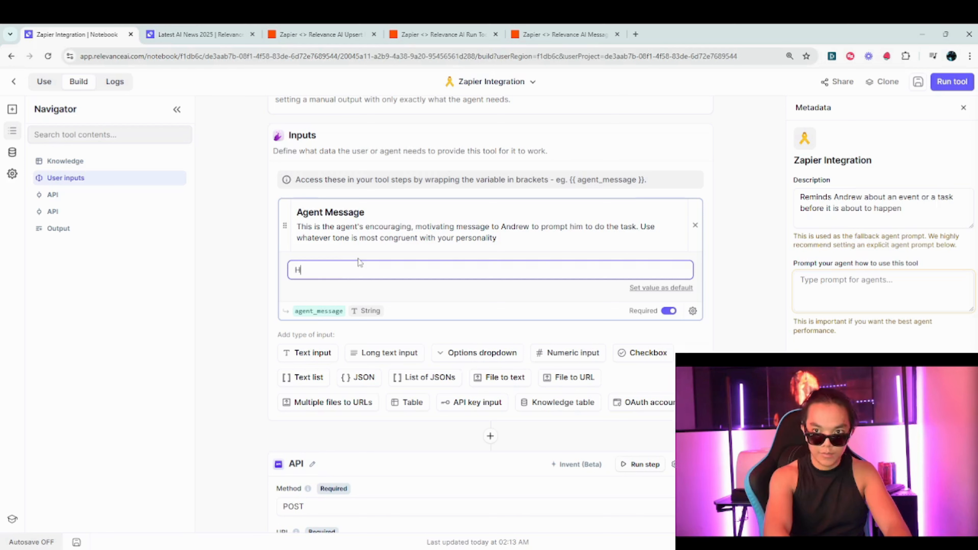
type("i, how are you")
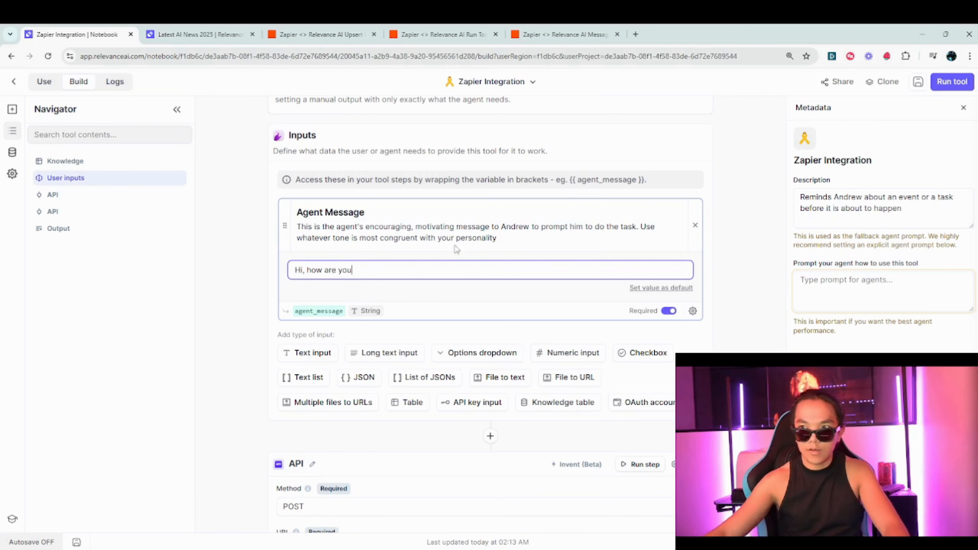
left_click(710, 327)
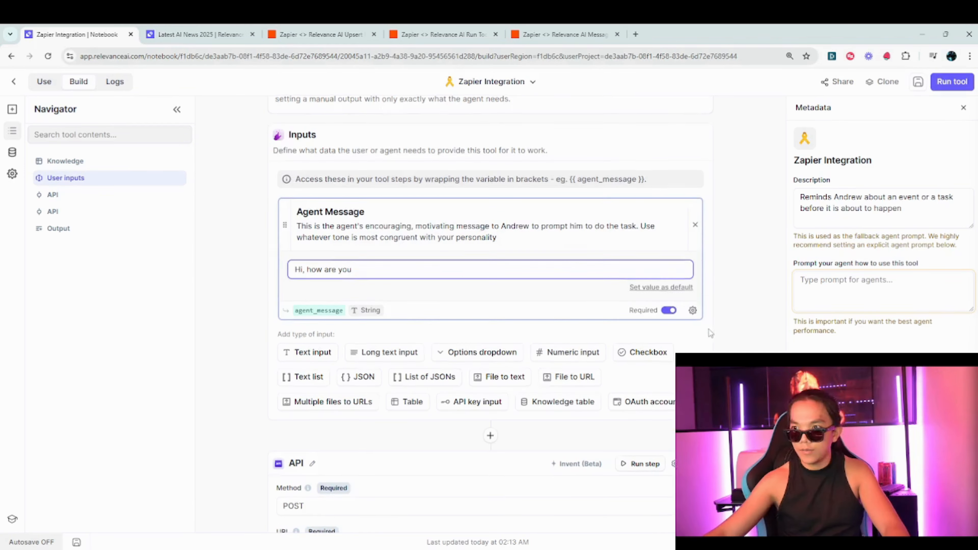
Run the new API step to send the test message to the webhook and examine its response body
scroll(712, 326, "down", 5)
scroll(654, 215, "down", 1)
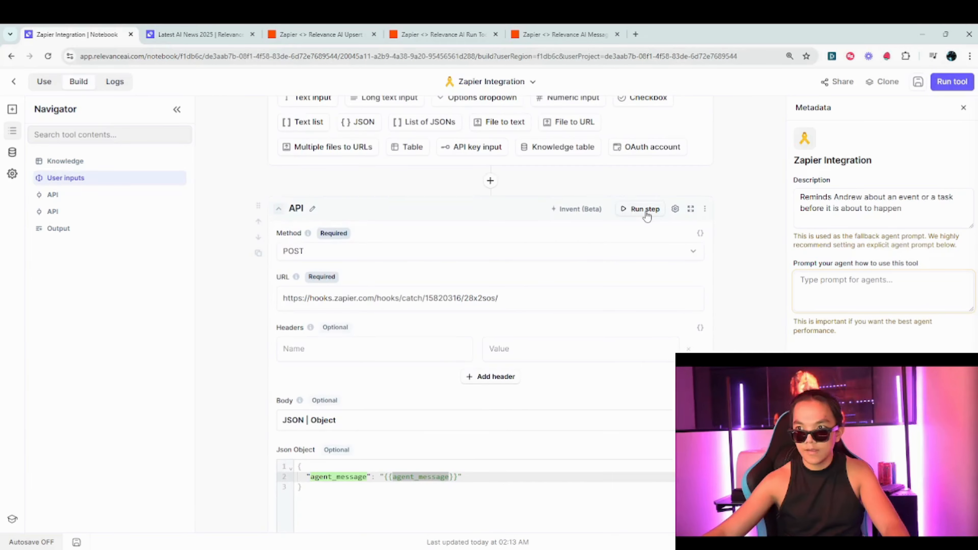
left_click(647, 212)
scroll(736, 340, "down", 5)
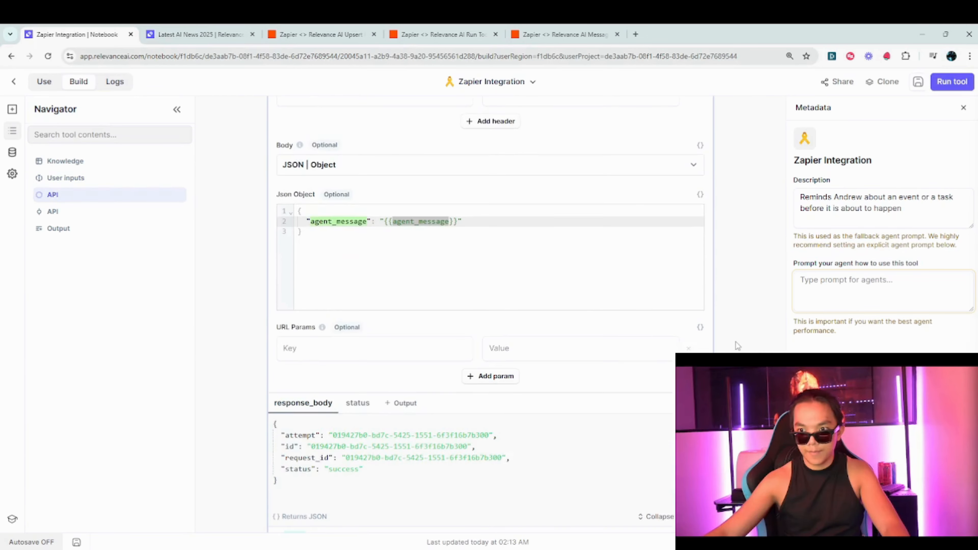
left_click_drag(411, 483, 281, 431)
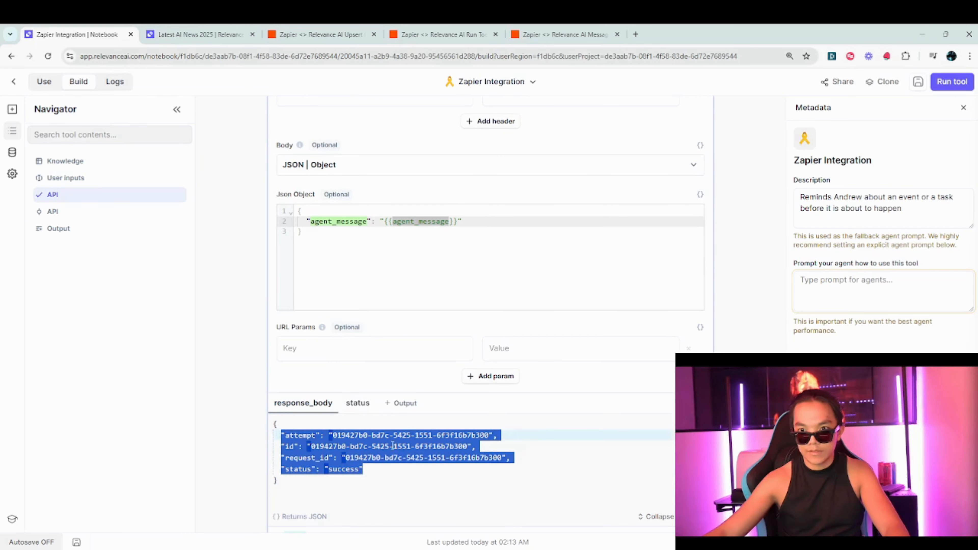
left_click(416, 476)
scroll(593, 370, "up", 4)
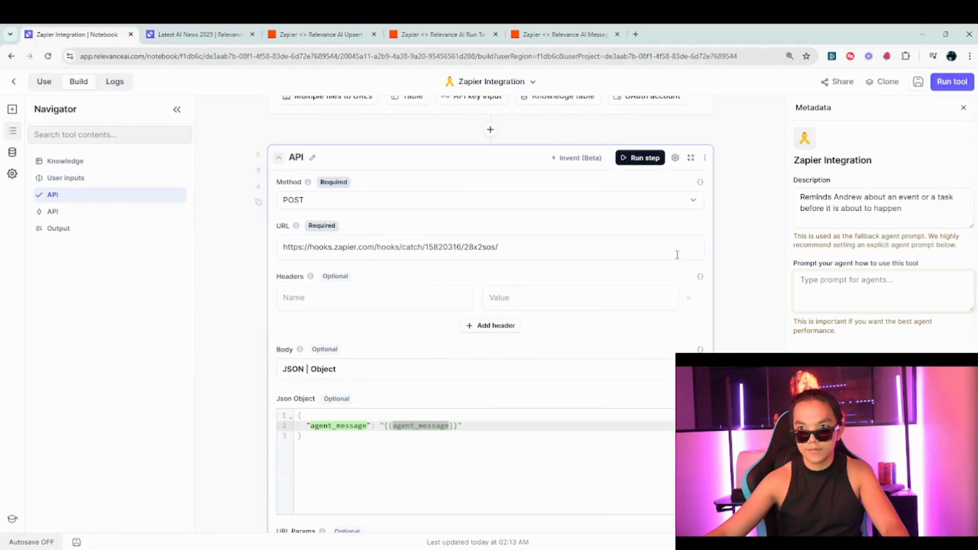
Switch to the Message Agent Zap in Zapier and examine the agent message received in the webhook trigger's test record, request A
left_click(562, 31)
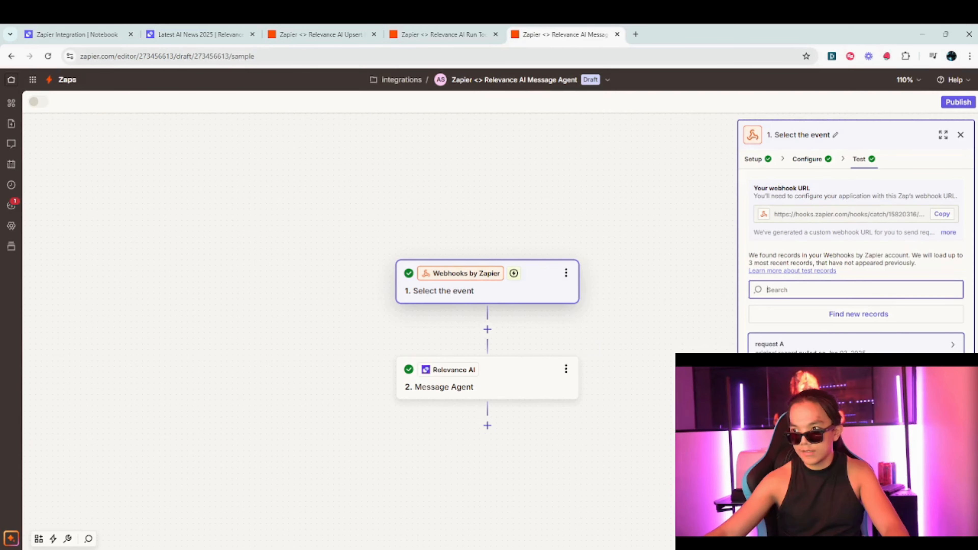
left_click(856, 529)
left_click(467, 302)
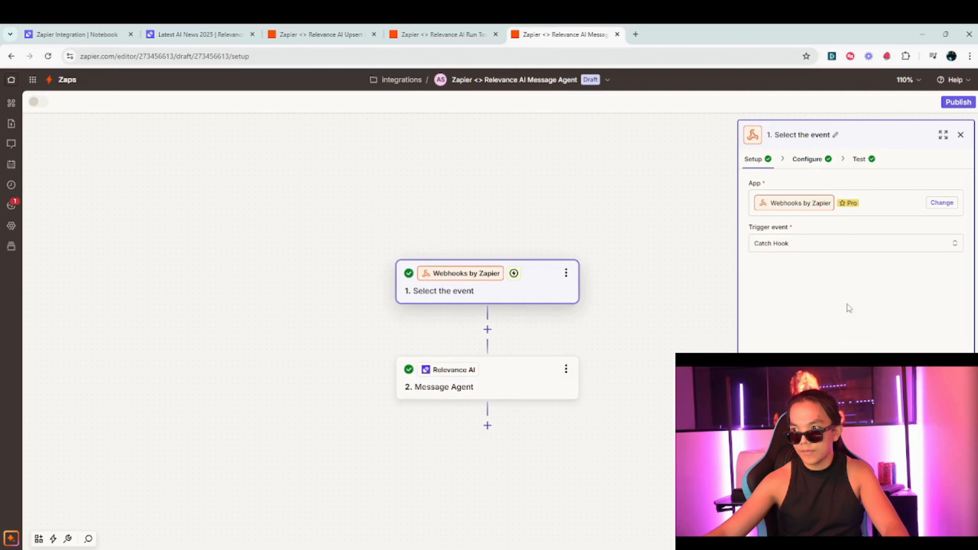
left_click(859, 159)
mouse_move(847, 280)
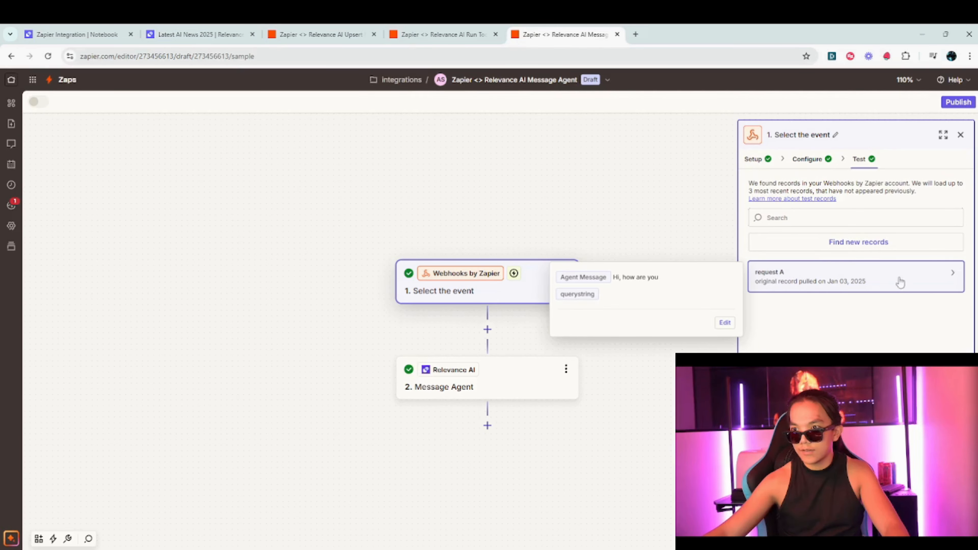
left_click_drag(561, 277, 627, 277)
left_click(637, 279)
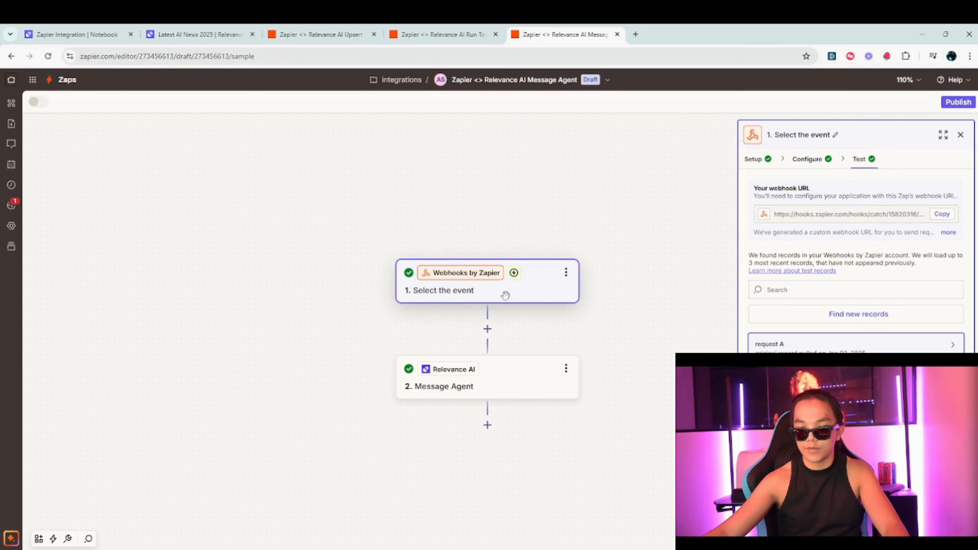
left_click_drag(565, 230, 611, 265)
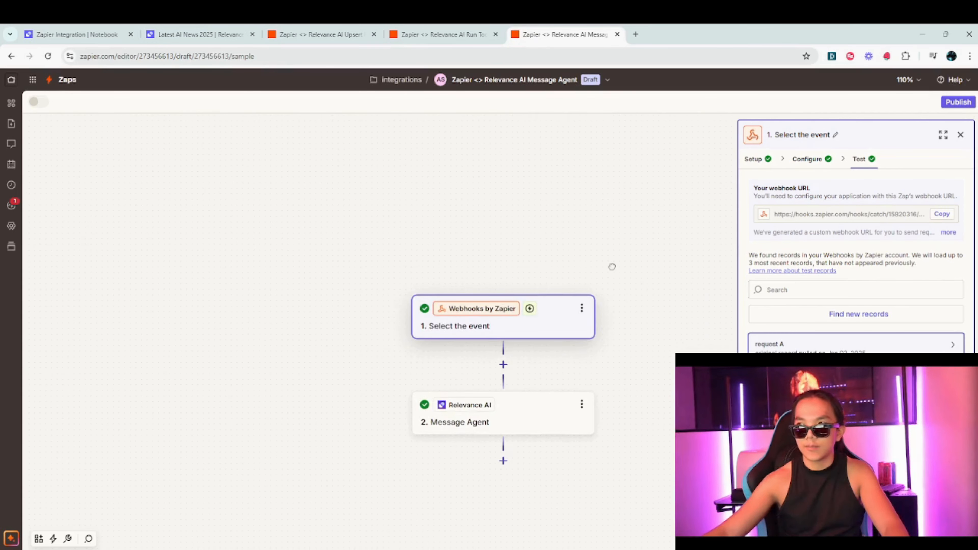
Return to the Zapier Integration tool in Relevance AI and review the API step's webhook URL and JSON body
left_click(77, 34)
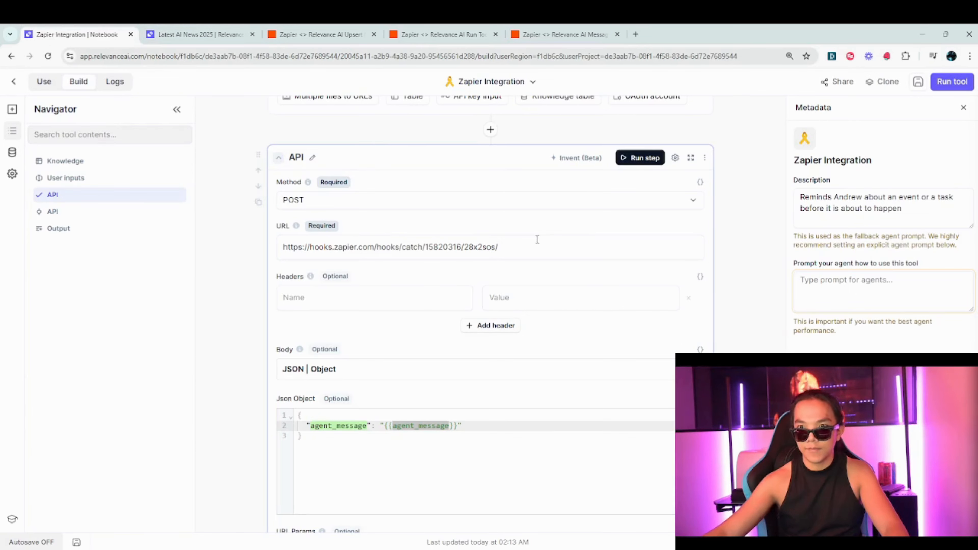
scroll(609, 294, "down", 3)
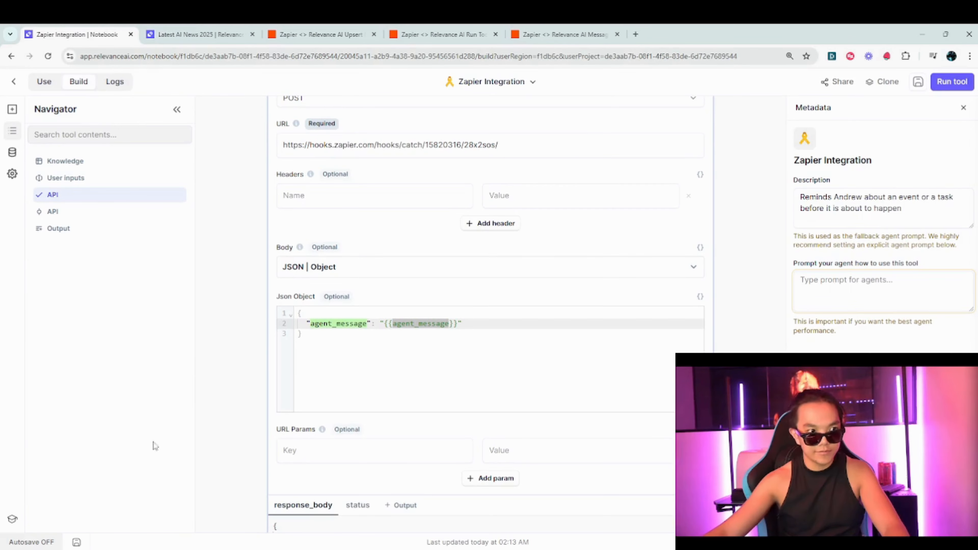